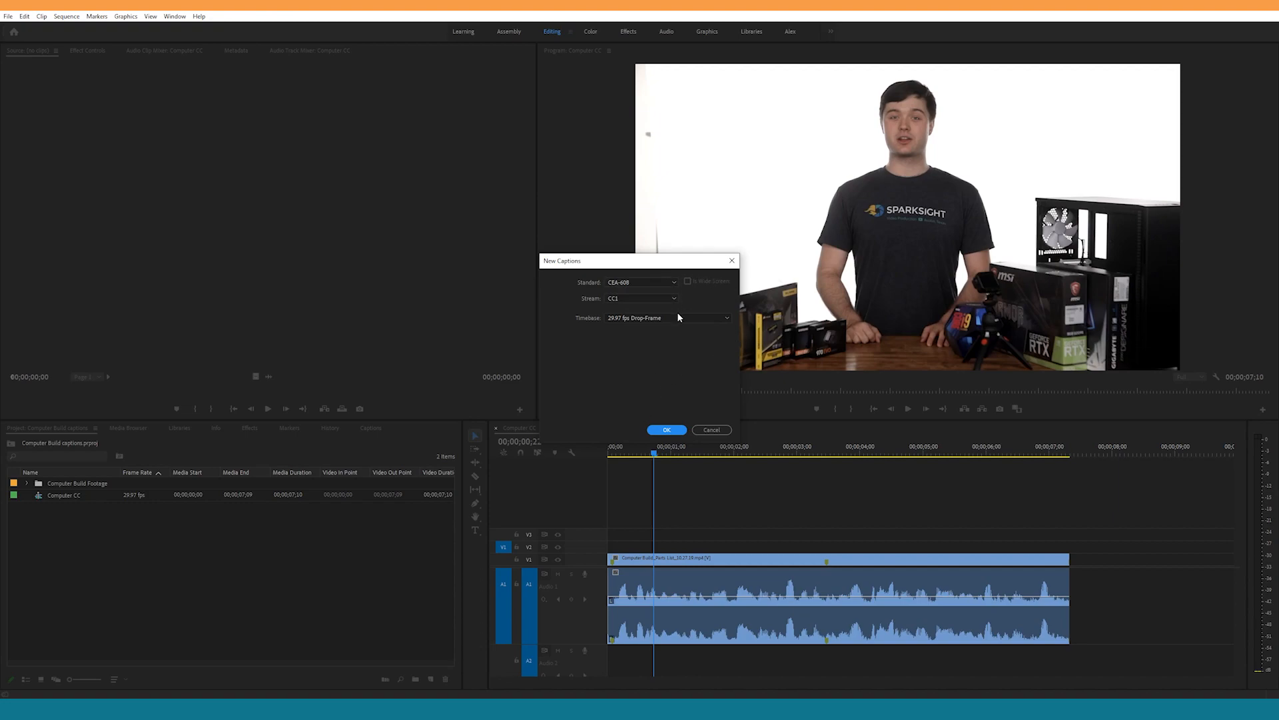
Step: Create a CEA-608 captions item on stream CC1 at 29.97 fps Drop-Frame and place it on track V2 across the whole video clip
left_click(674, 282)
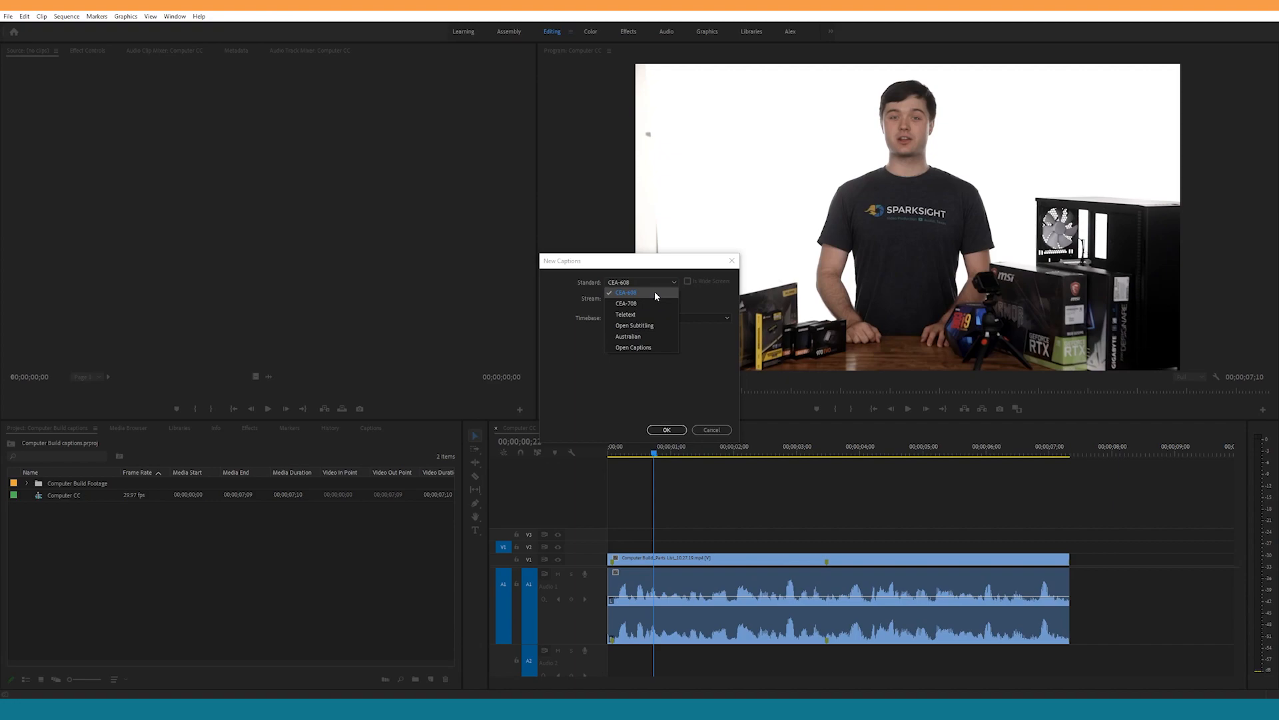
left_click(642, 359)
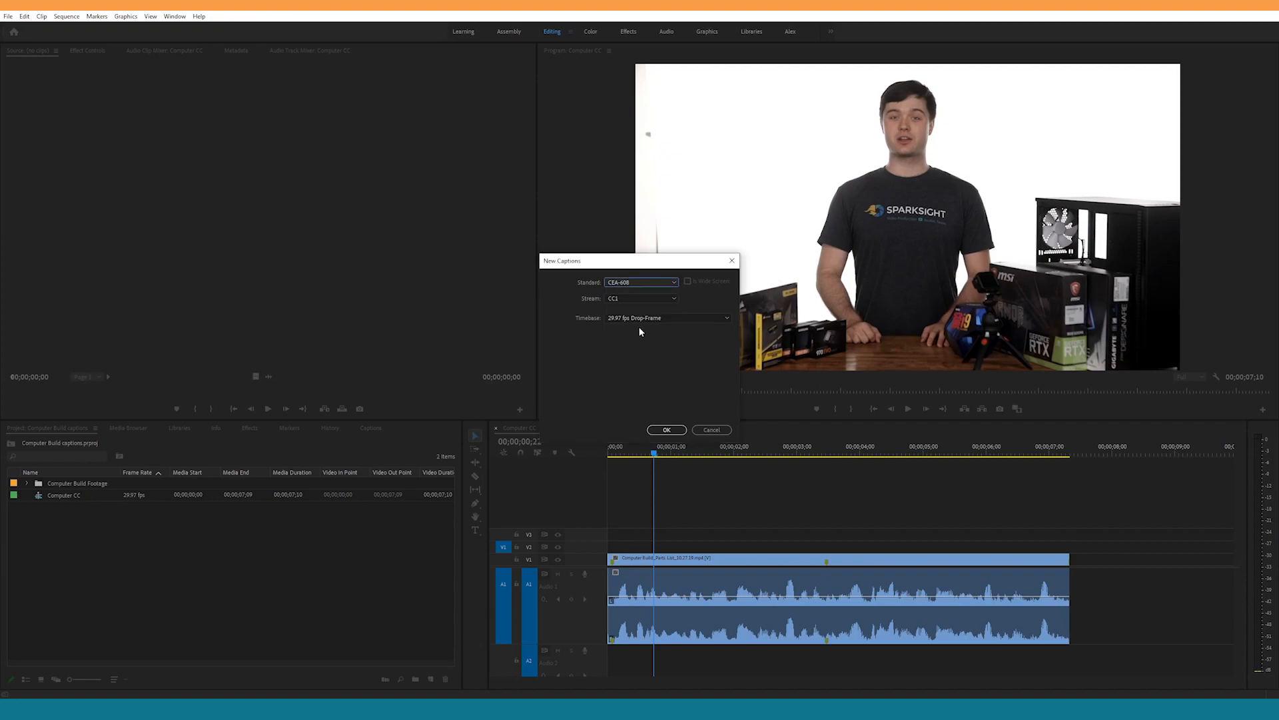
left_click(667, 430)
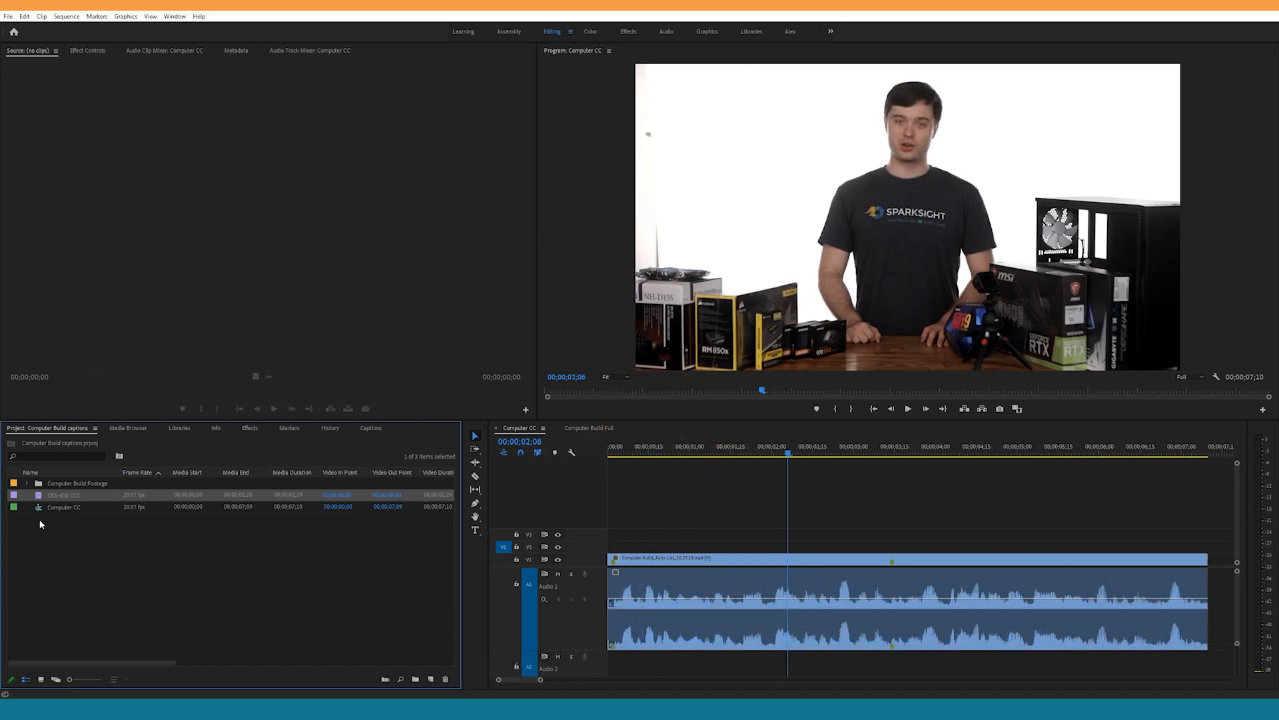
left_click_drag(40, 498, 1201, 524)
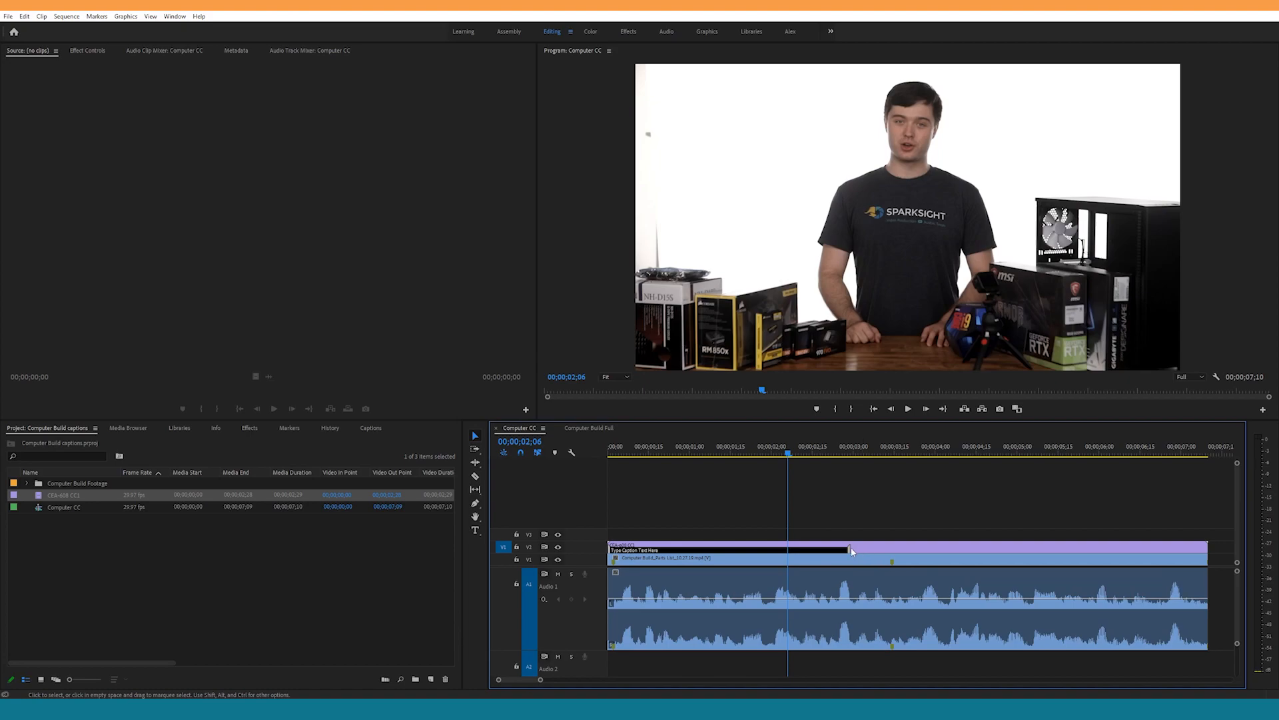
left_click(683, 551)
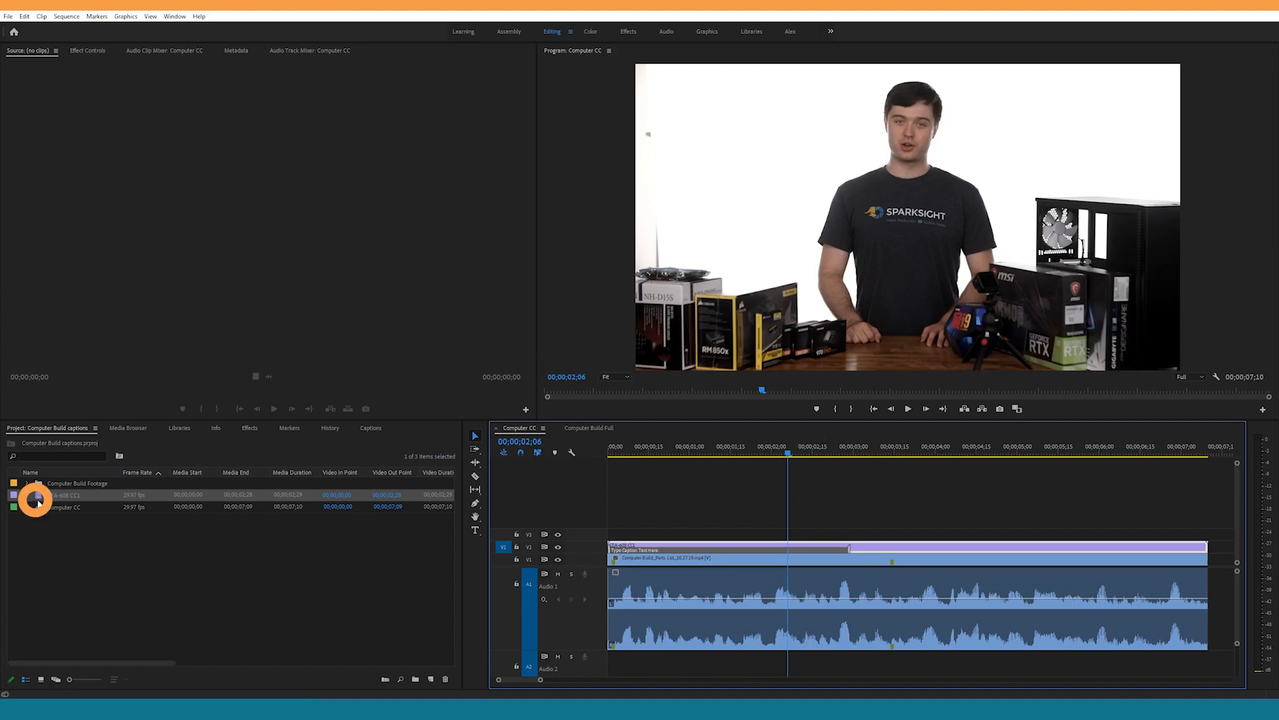
Step: Open the CEA-608 CC1 captions item for editing and replace its placeholder text with "osdaggdfljgnflgf"
double_click(36, 500)
left_click(143, 470)
key("ctrl+a")
type("osdaggdfljgnfigf")
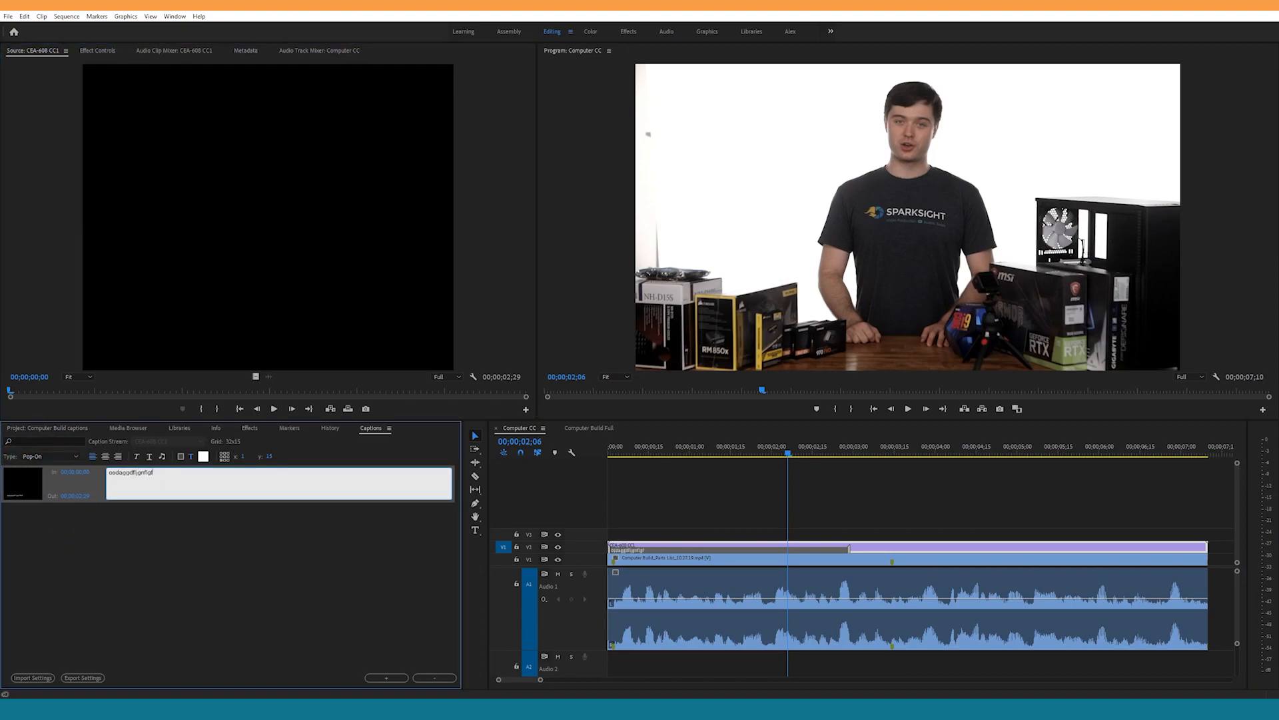
left_click(218, 552)
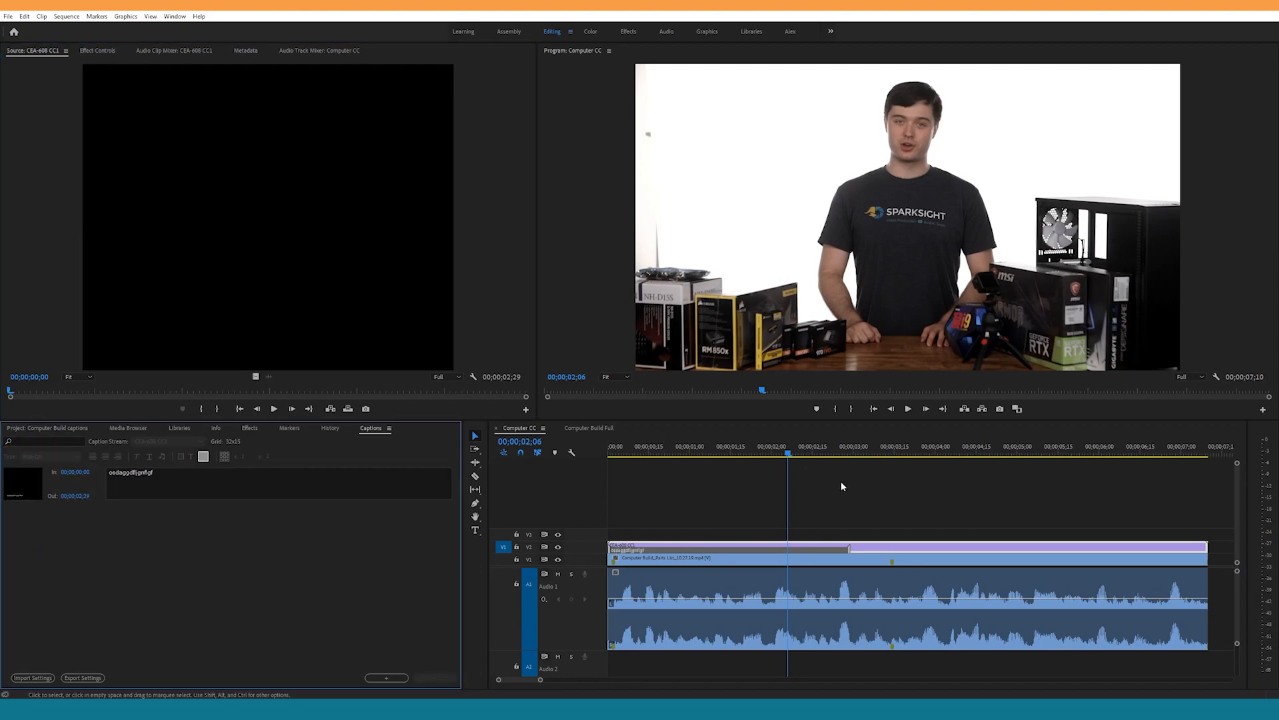
Step: Enable the closed captions display in the Program monitor
left_click(1218, 377)
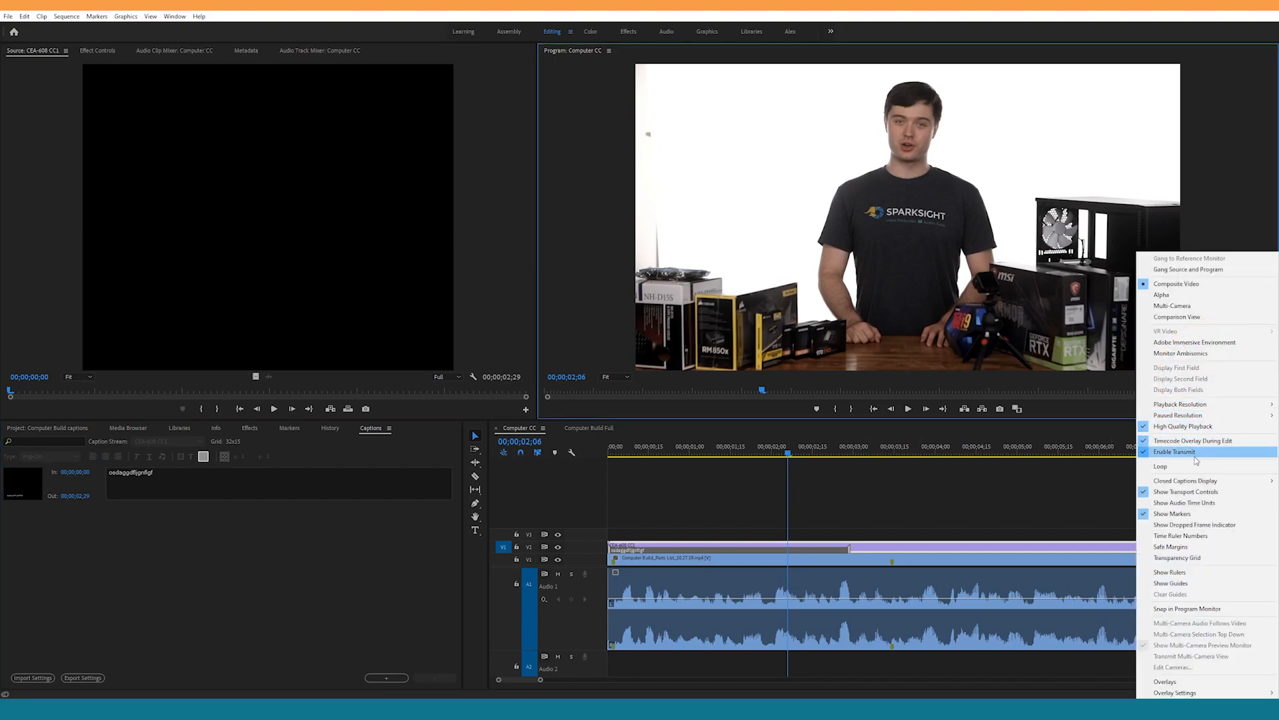
mouse_move(1195, 484)
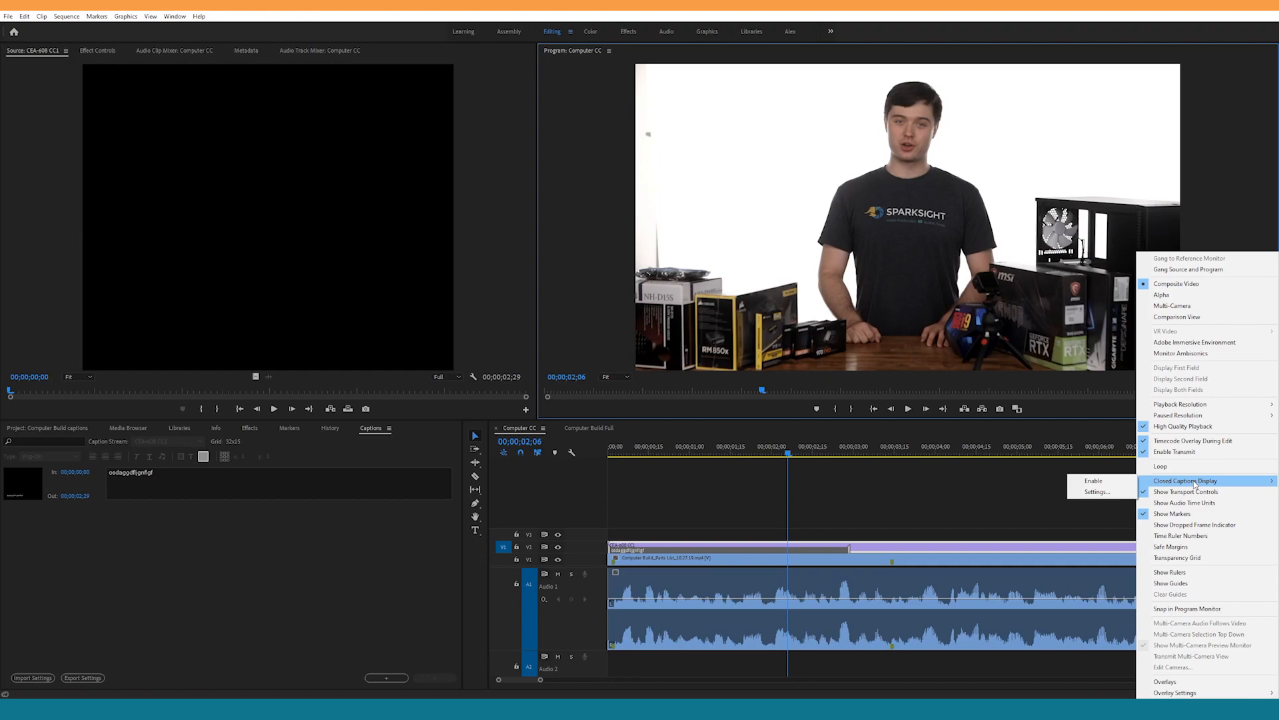
left_click(1125, 481)
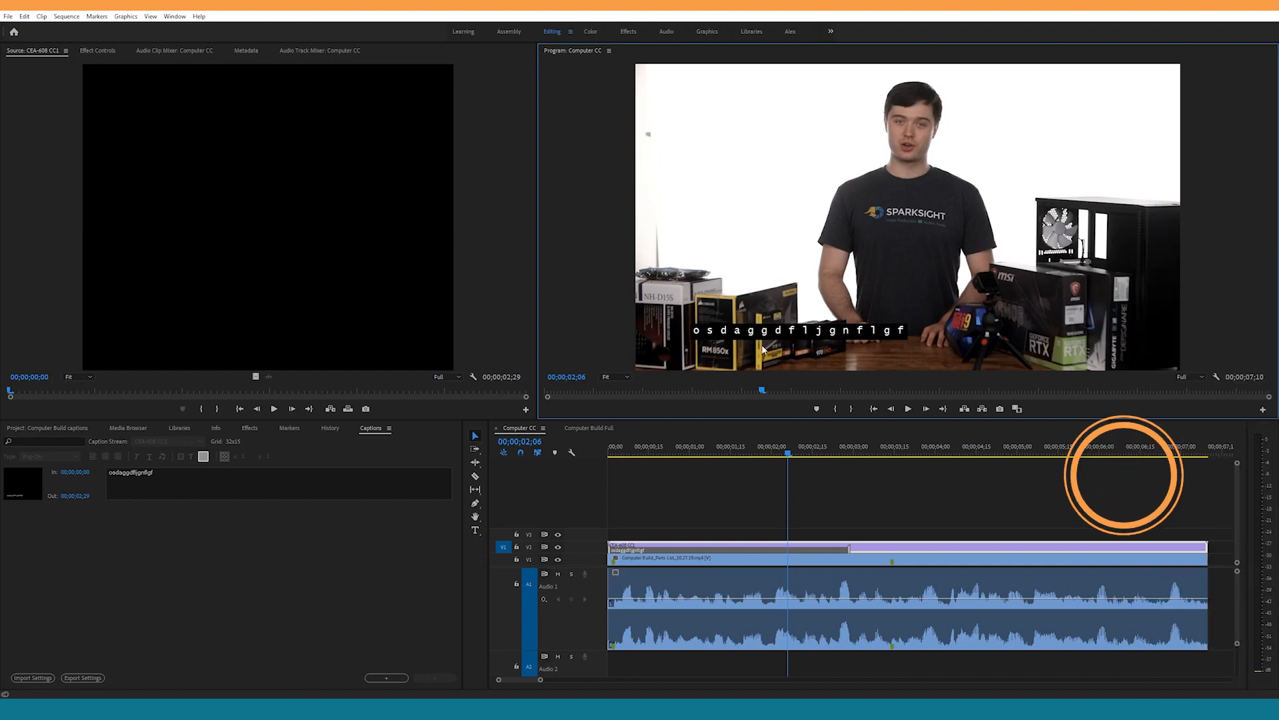
Step: Configure the Program monitor's closed captions display for the CEA-608 standard and the CC1 stream
left_click(1221, 378)
mouse_move(1192, 480)
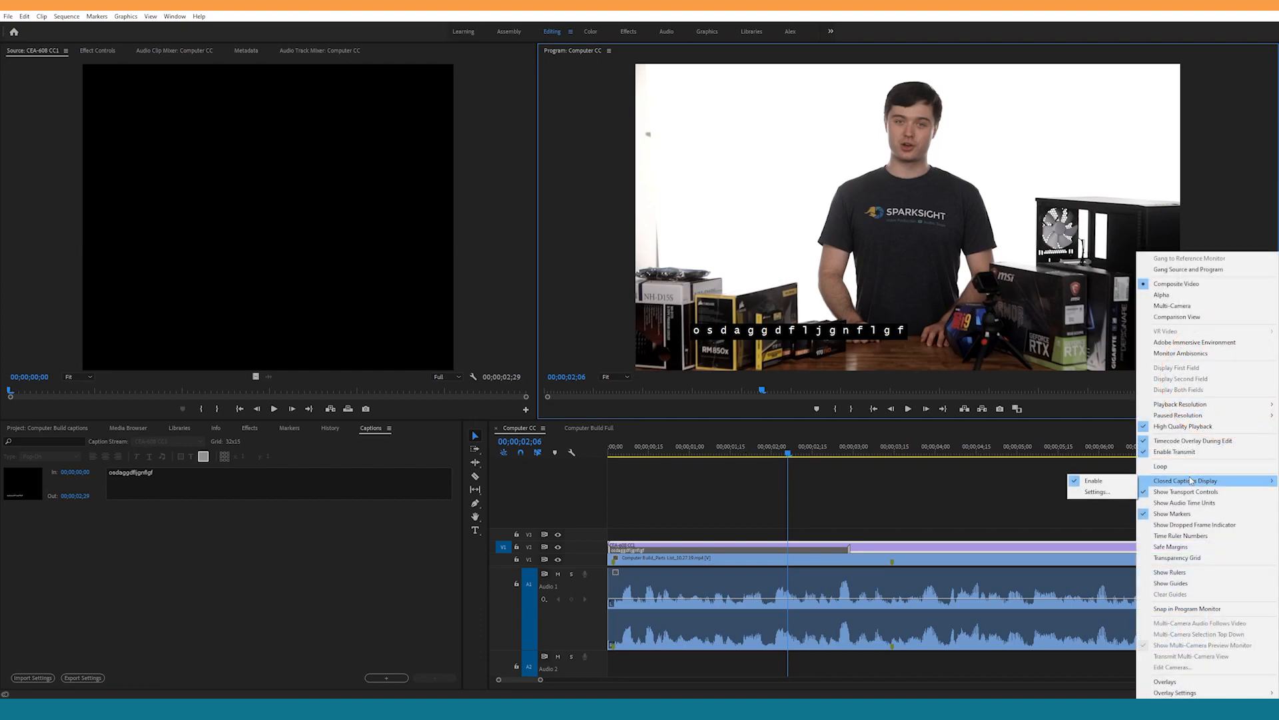
left_click(1098, 491)
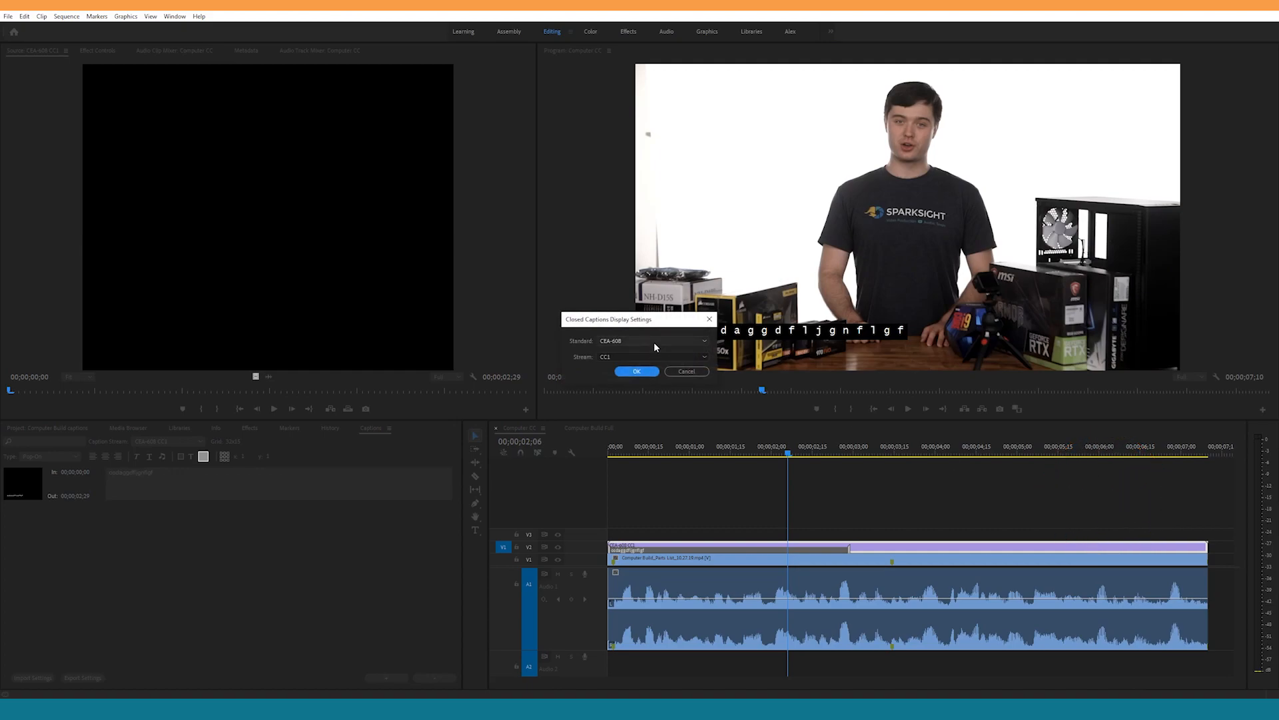
left_click(653, 341)
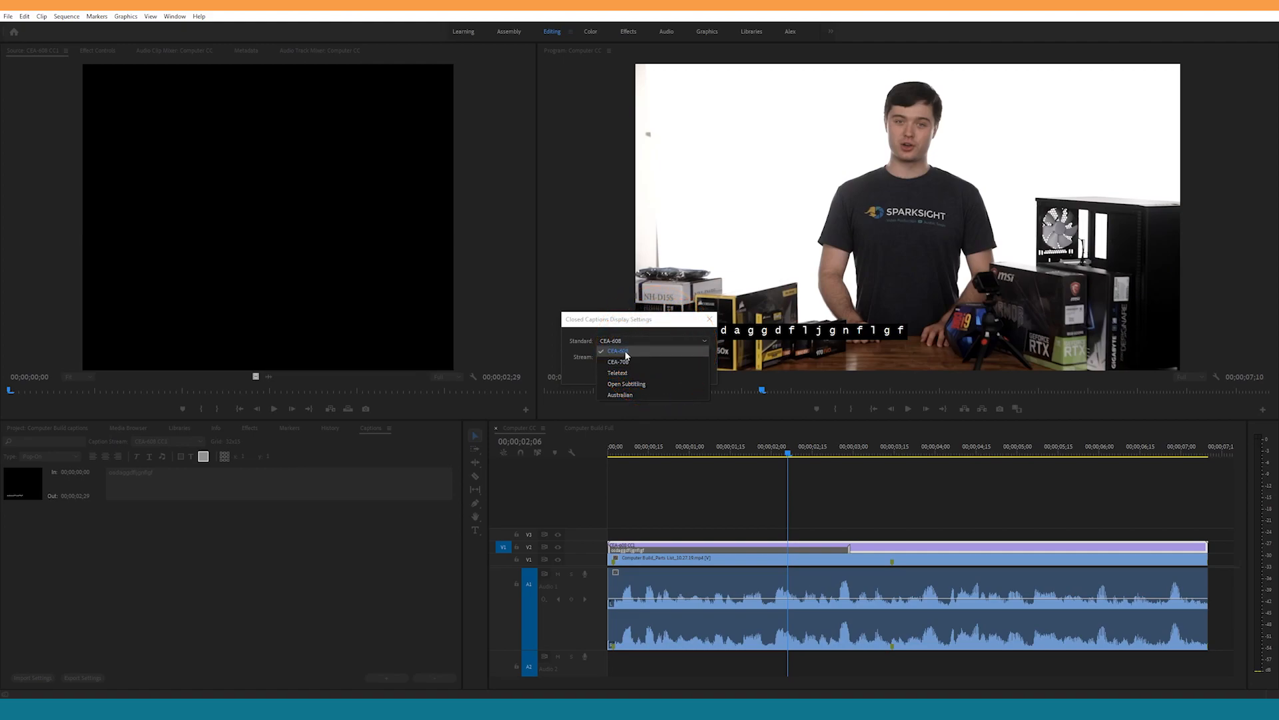
left_click(627, 356)
left_click(679, 341)
left_click(641, 352)
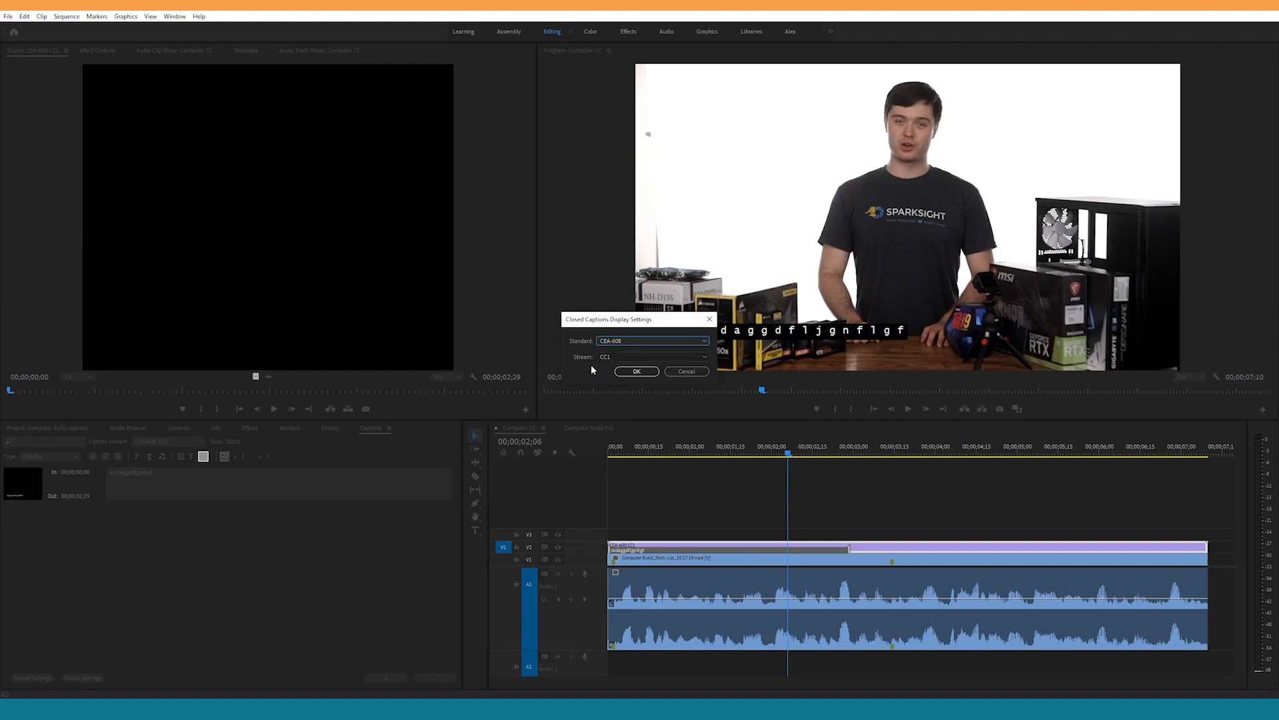
left_click(636, 372)
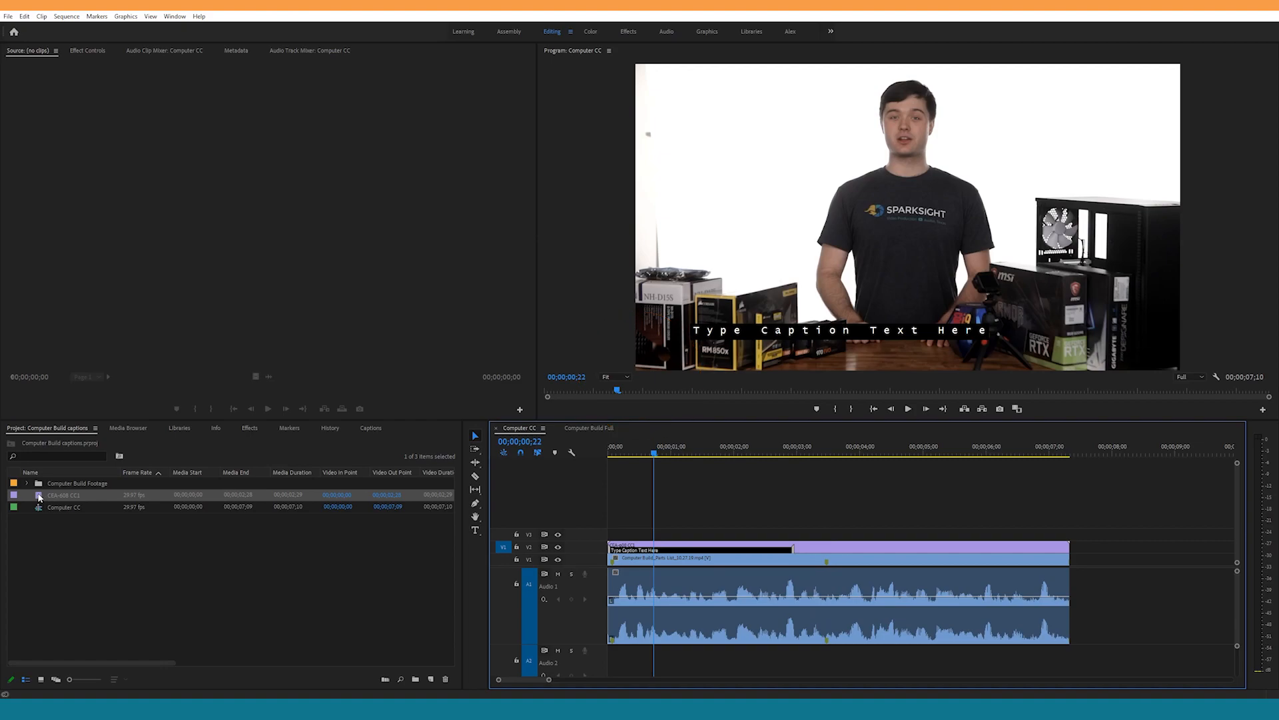
Step: Open the CEA-608 CC1 captions for editing, keeping the Pop-On type, and set the caption's background color to Magenta
double_click(38, 495)
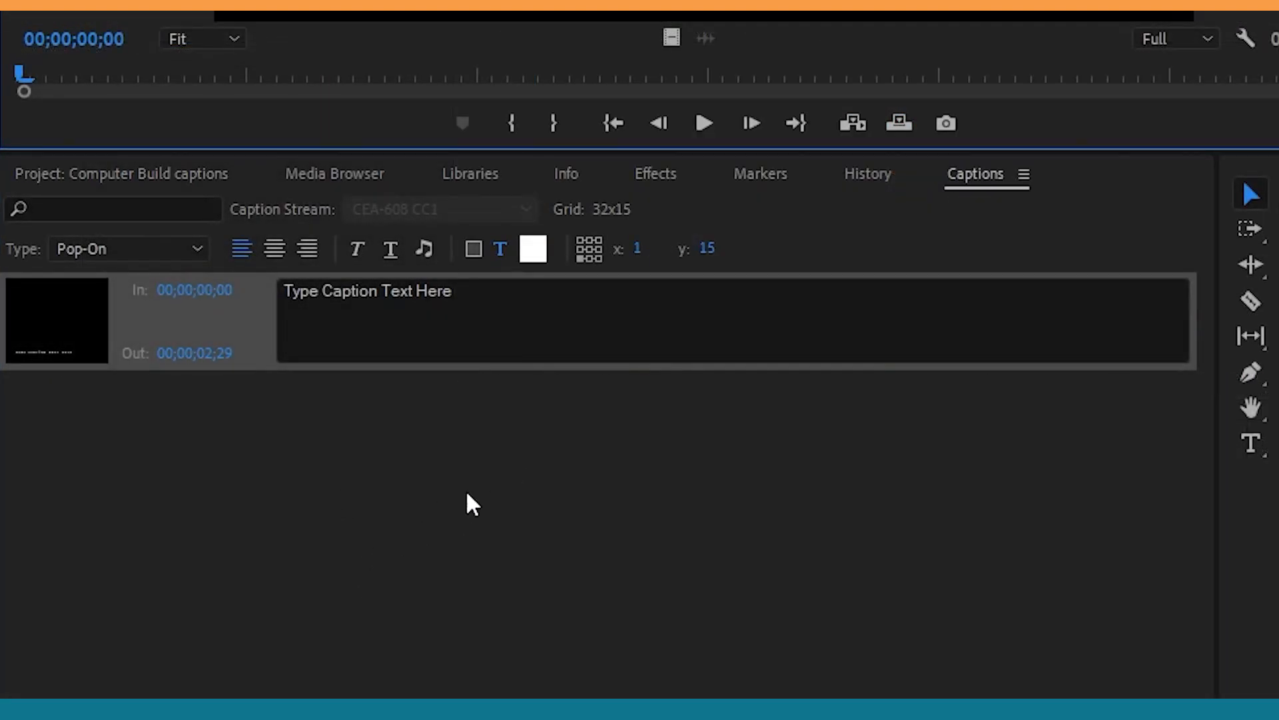
left_click(197, 251)
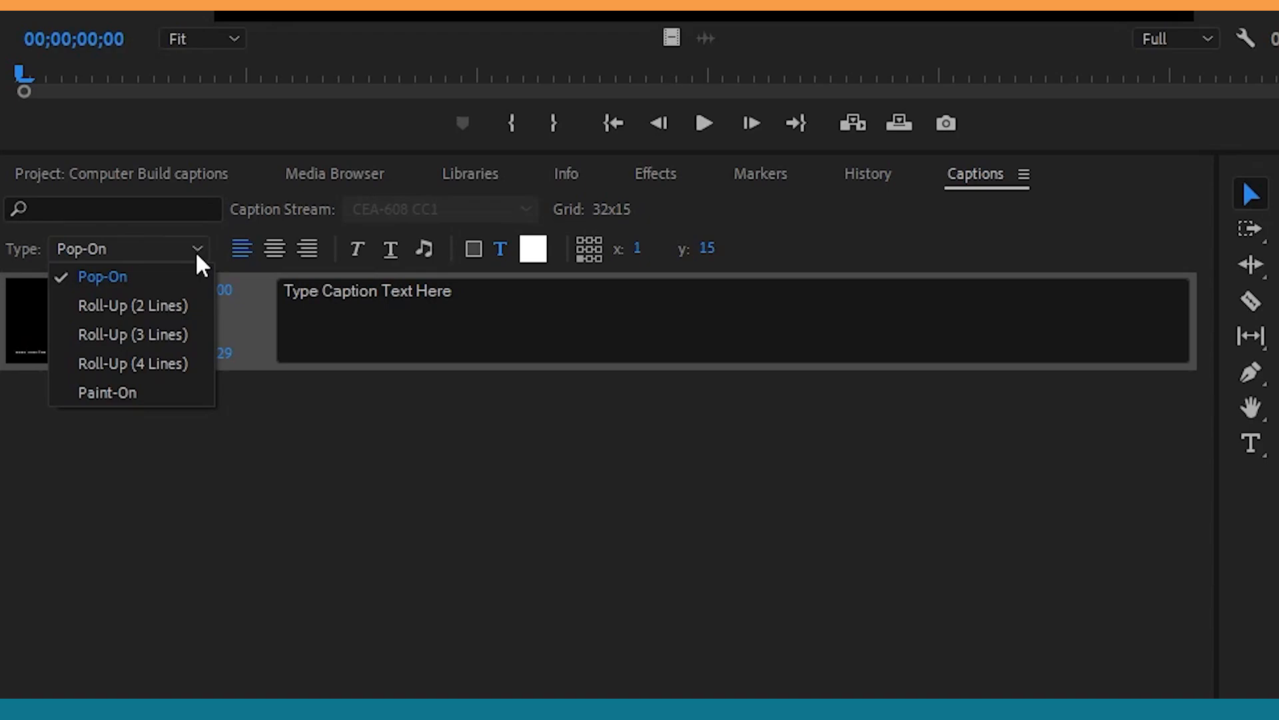
left_click(195, 253)
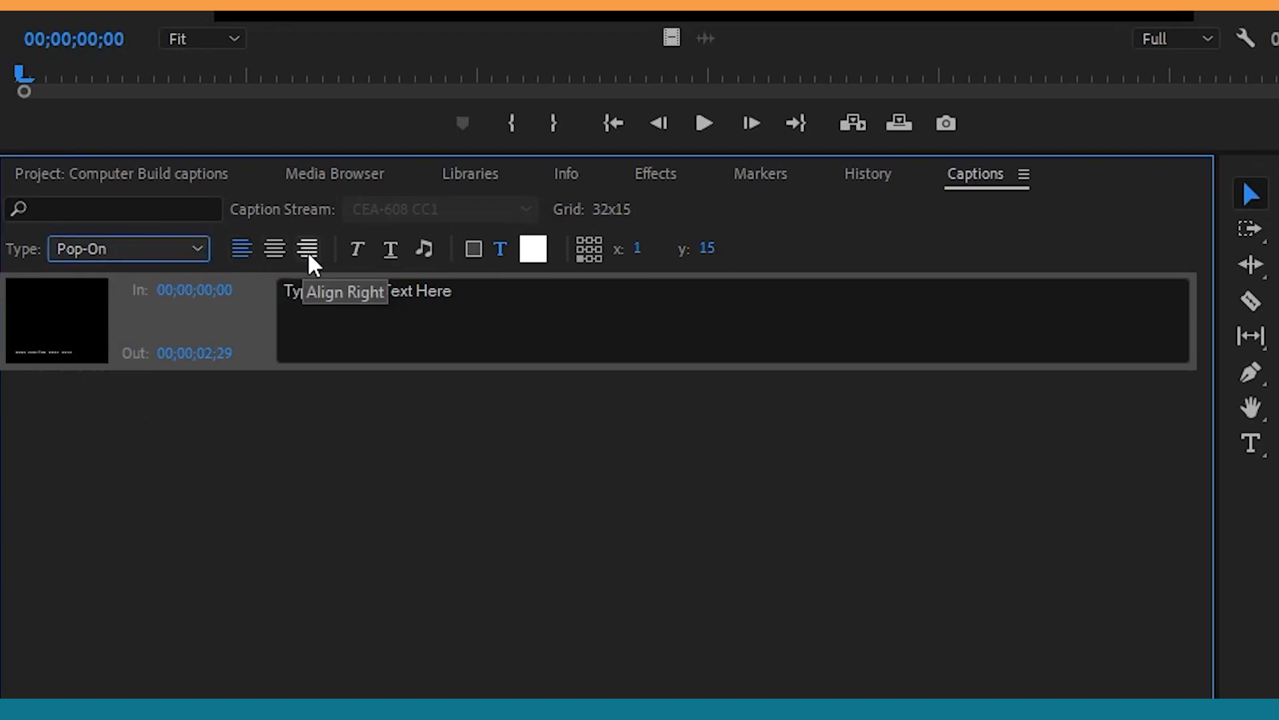
left_click(354, 247)
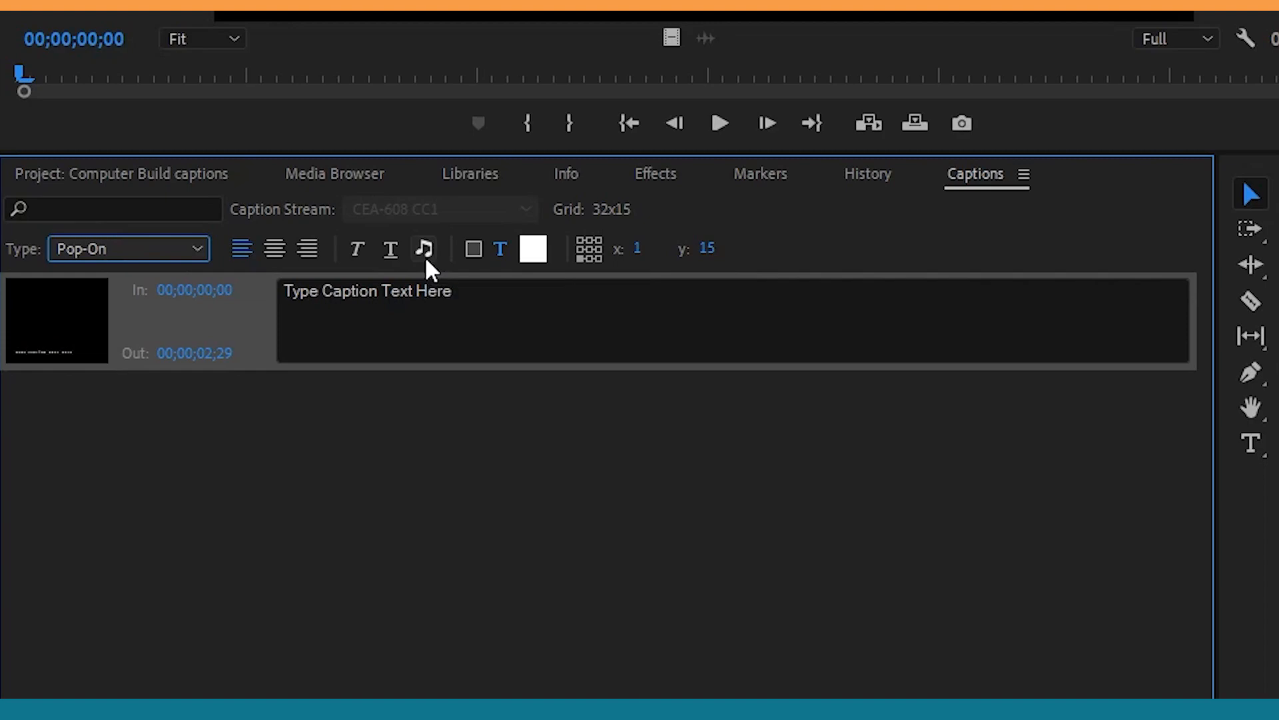
left_click(474, 248)
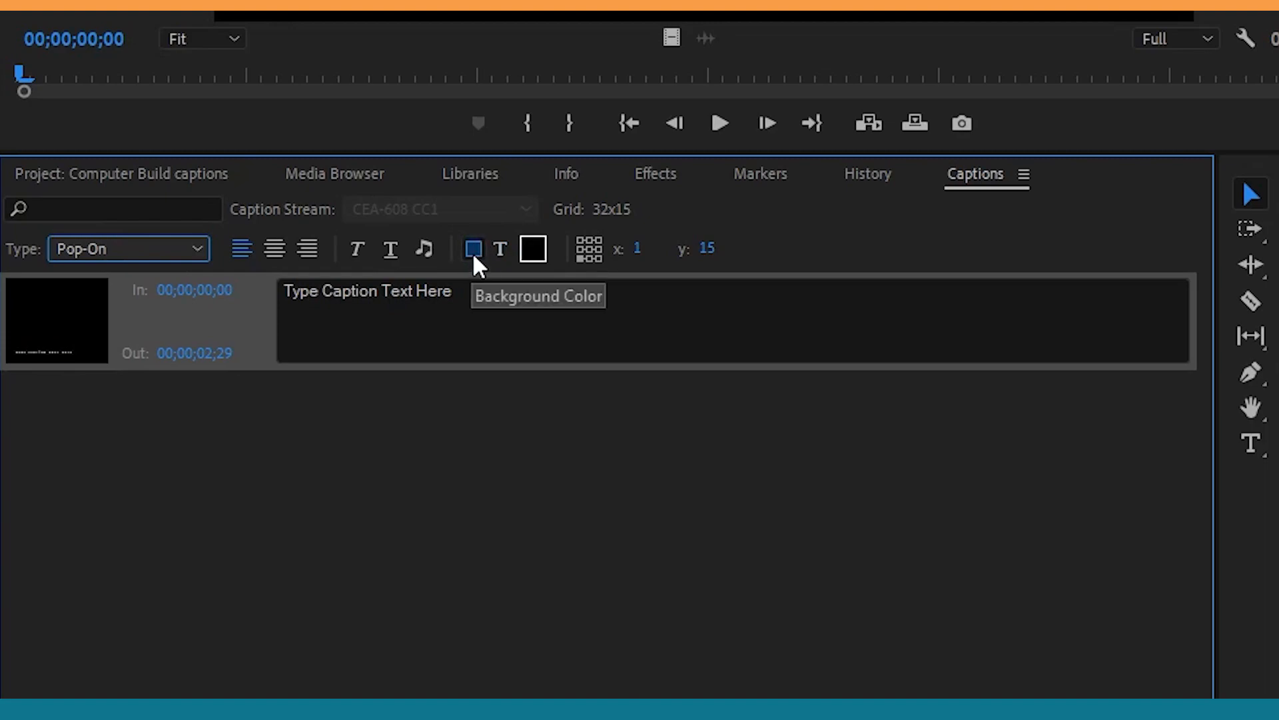
left_click(533, 250)
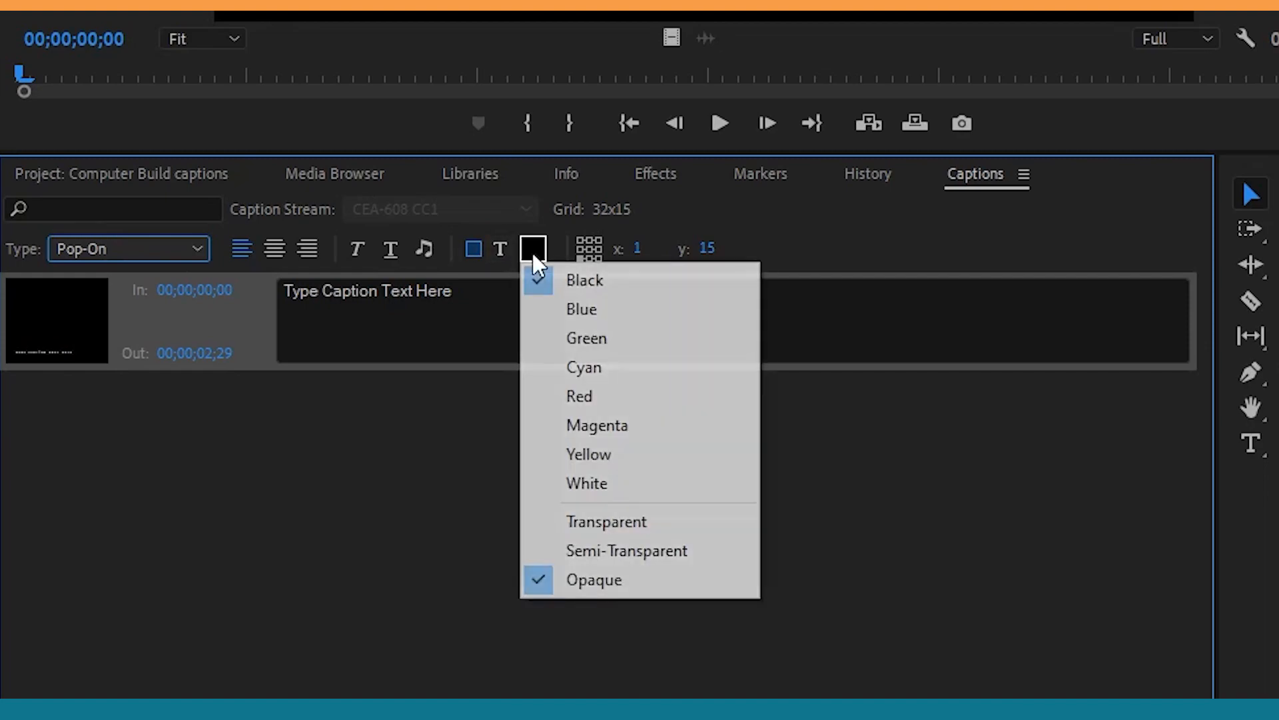
left_click(604, 418)
Step: Set the caption's text color to Cyan and its background color to Black
left_click(502, 251)
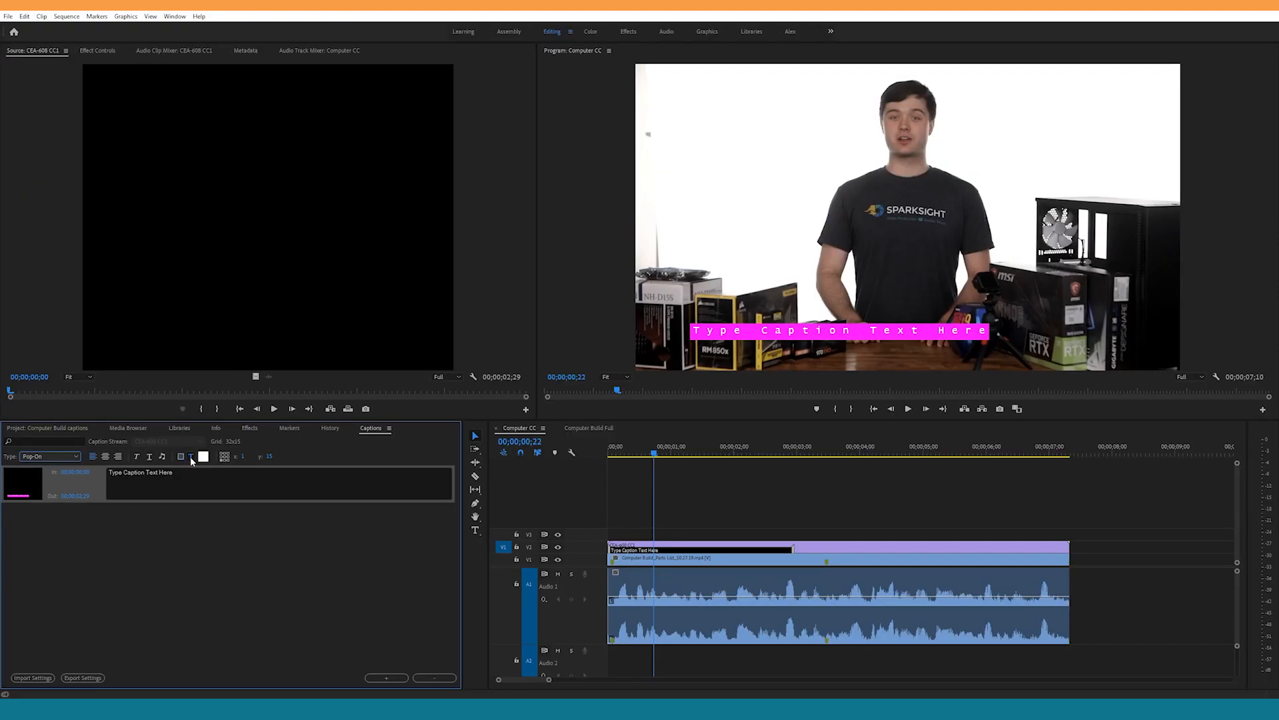
left_click(201, 458)
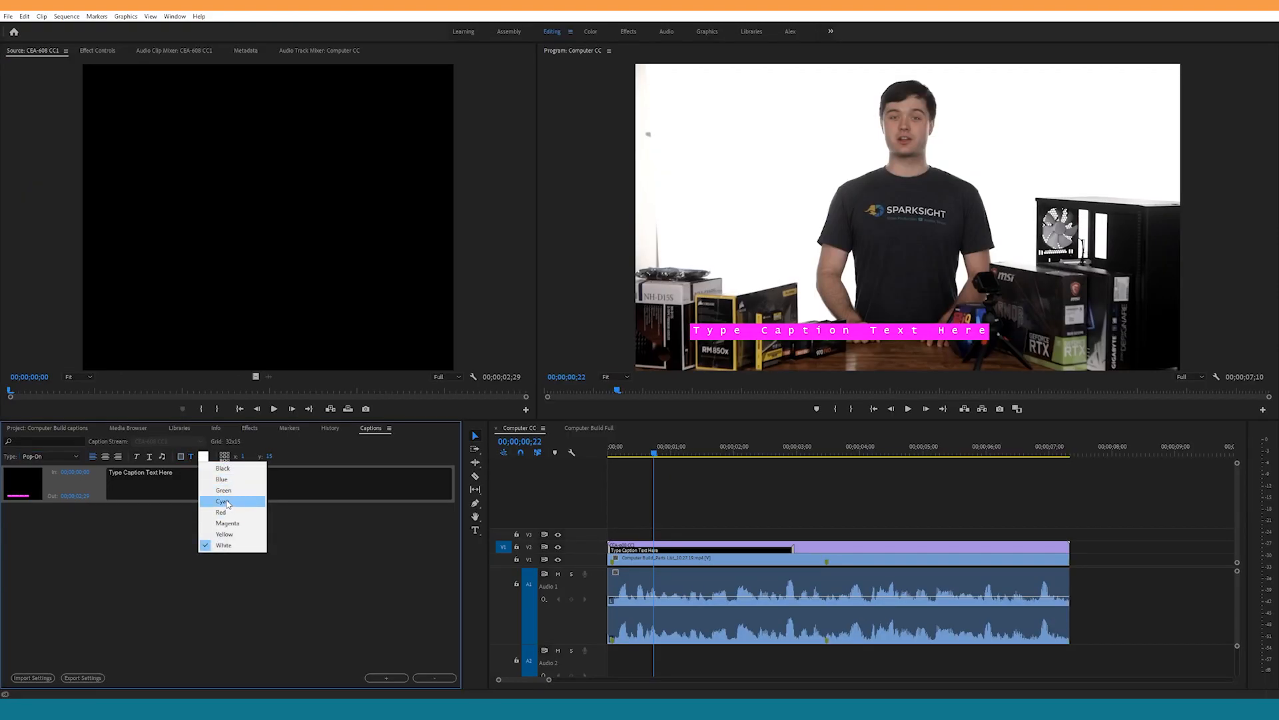
left_click(260, 513)
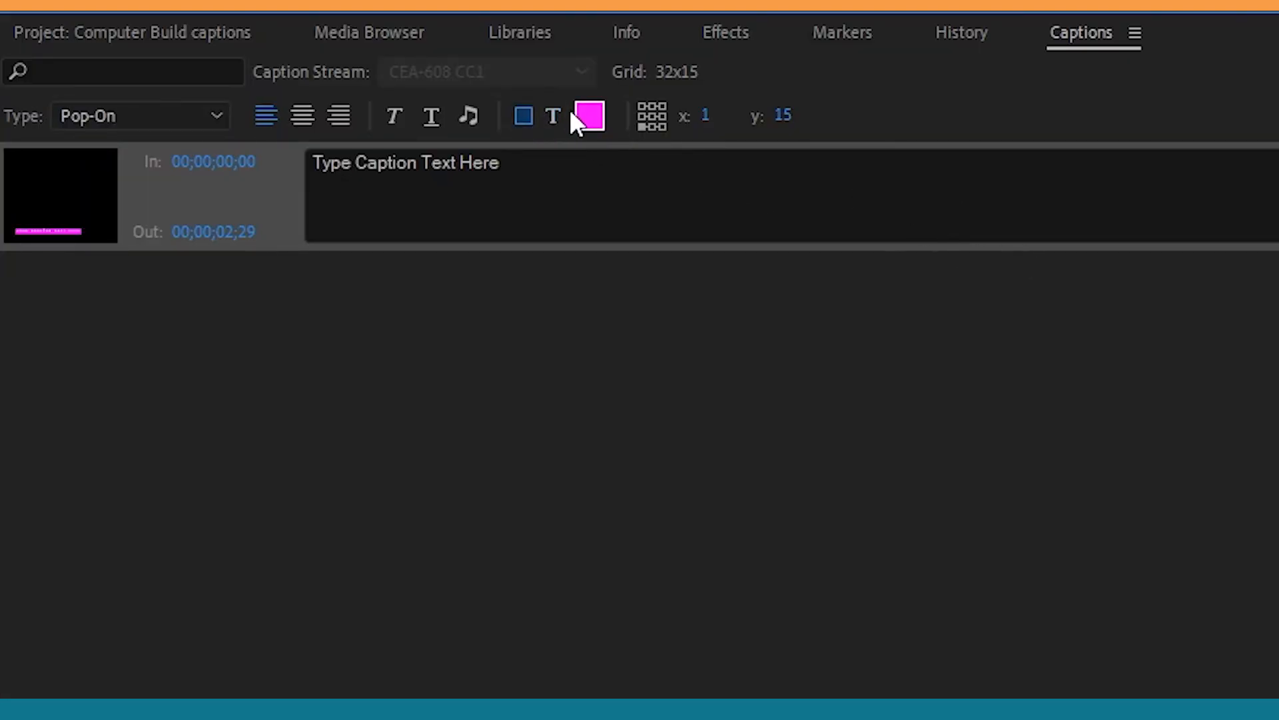
left_click(580, 120)
left_click(634, 155)
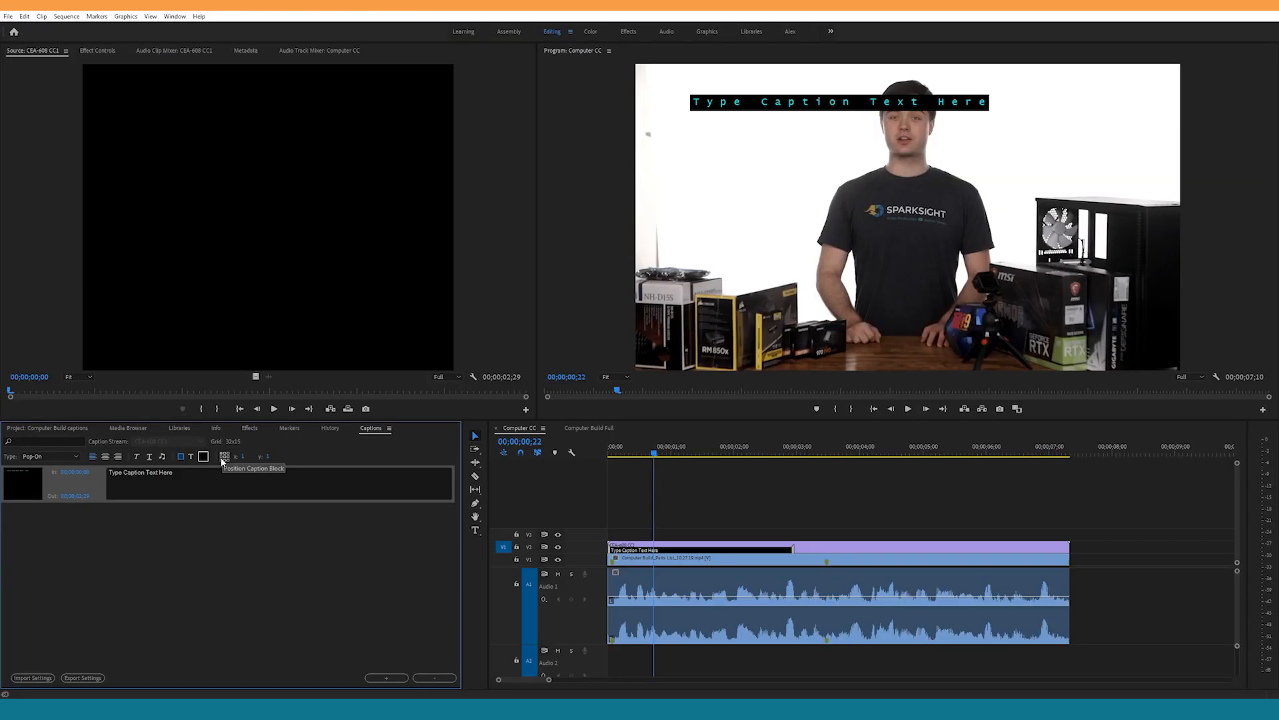
Step: Move the caption block down through the middle to the lower-left position of the video frame
left_click(221, 457)
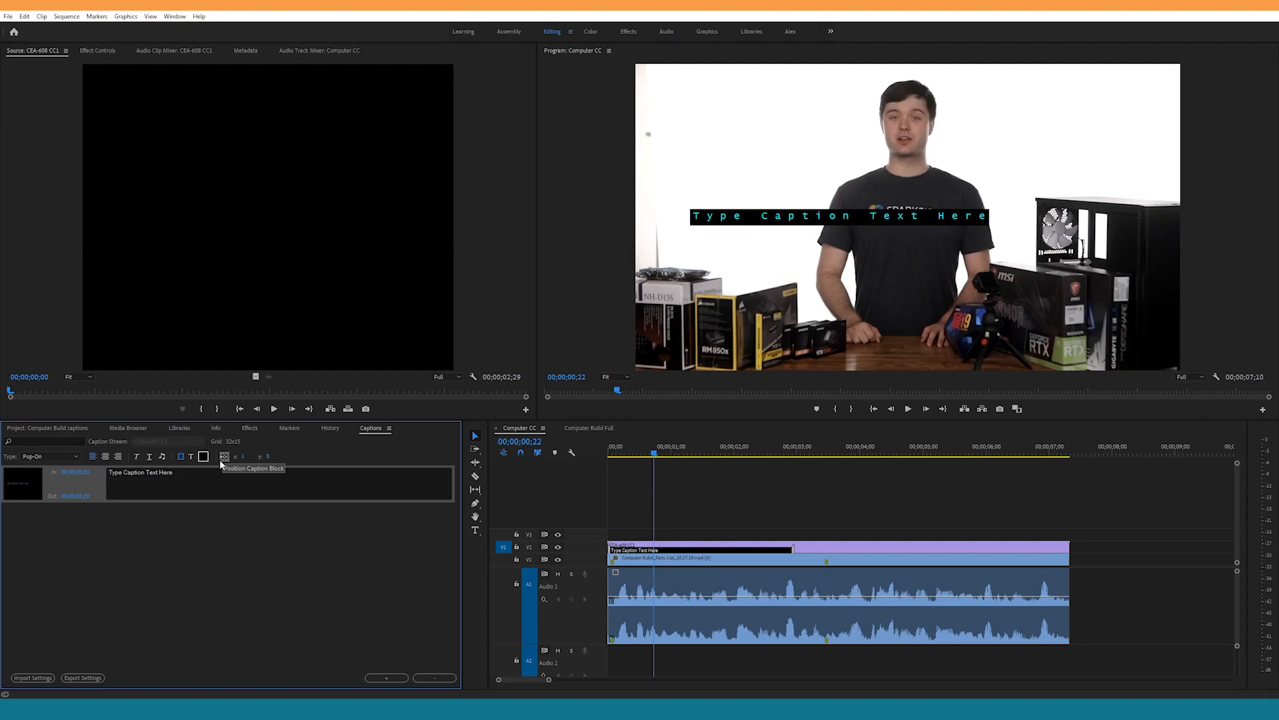
left_click(221, 458)
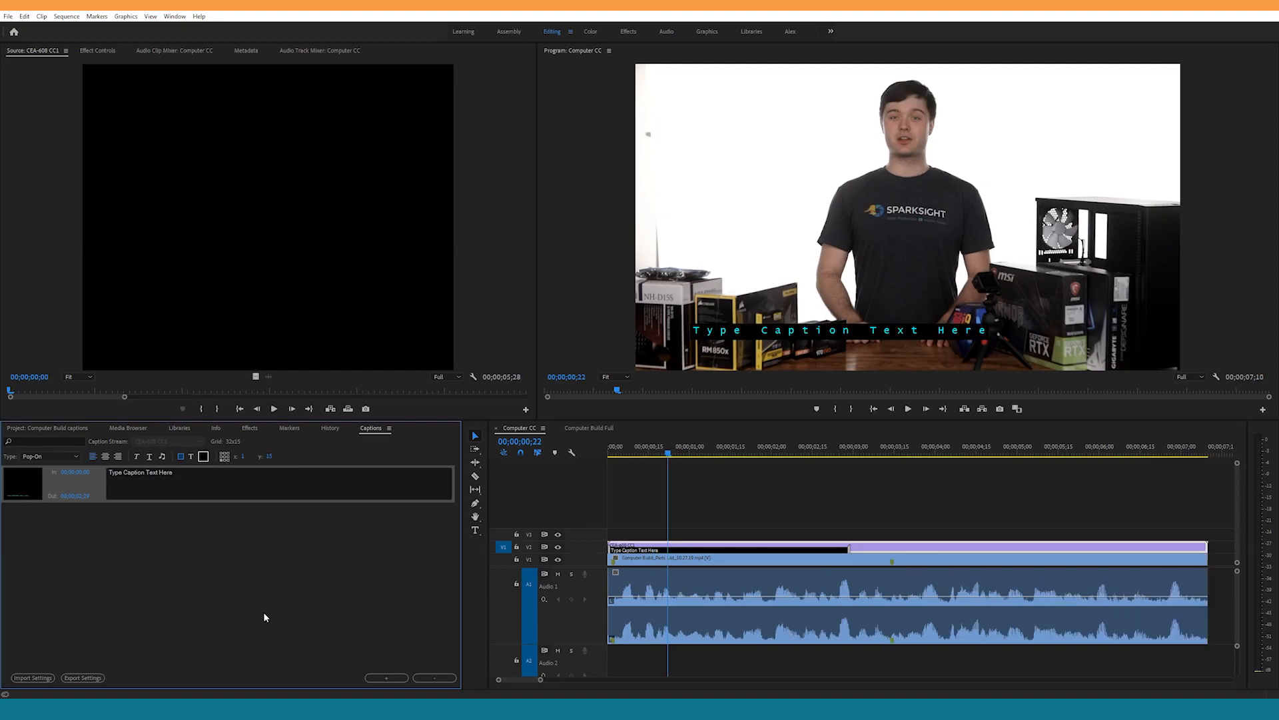
Step: Add one blank caption after the first, deleting any extra ones, and enter "kndfkjggnfkjgnf" as its text
left_click(393, 679)
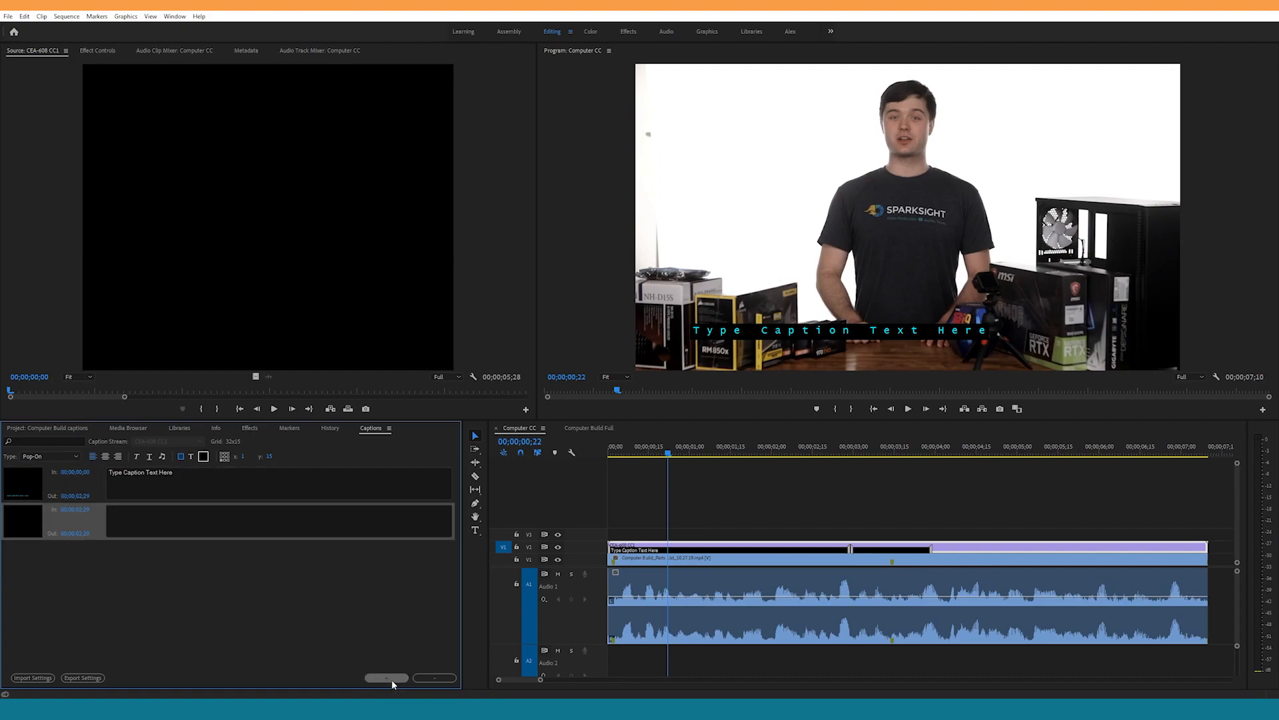
left_click(391, 678)
left_click(391, 679)
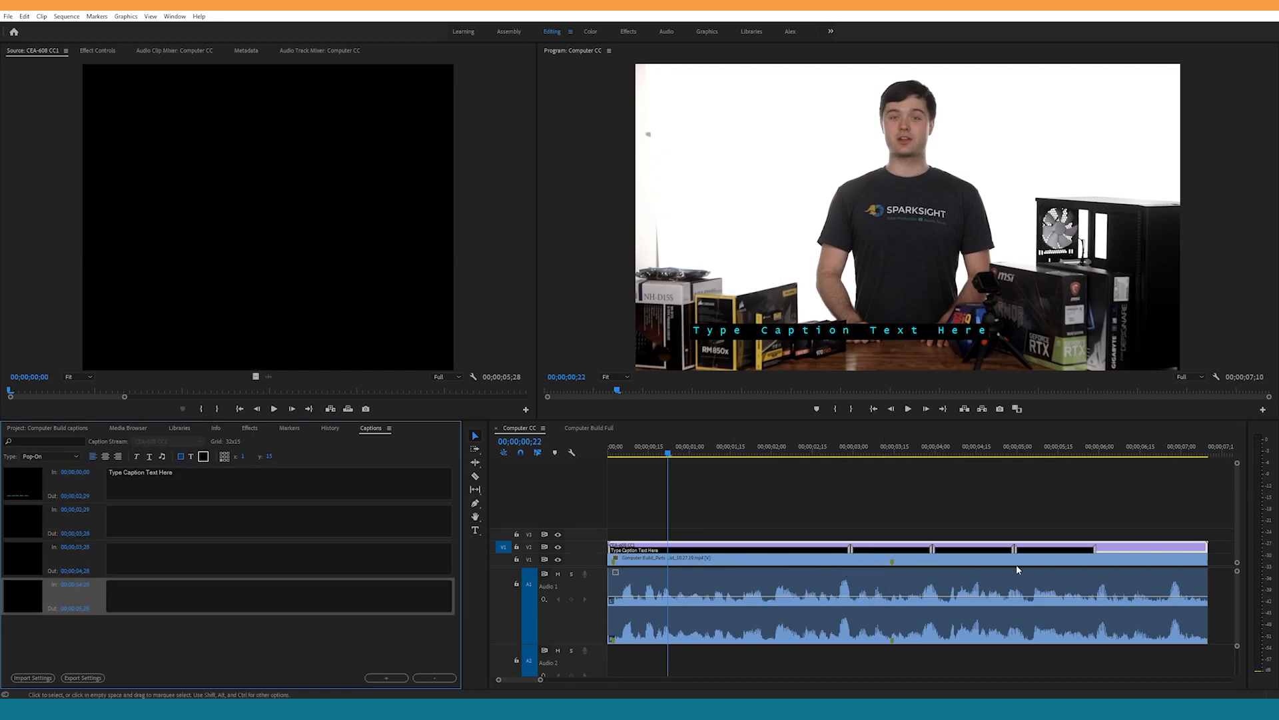
left_click(434, 678)
left_click(434, 679)
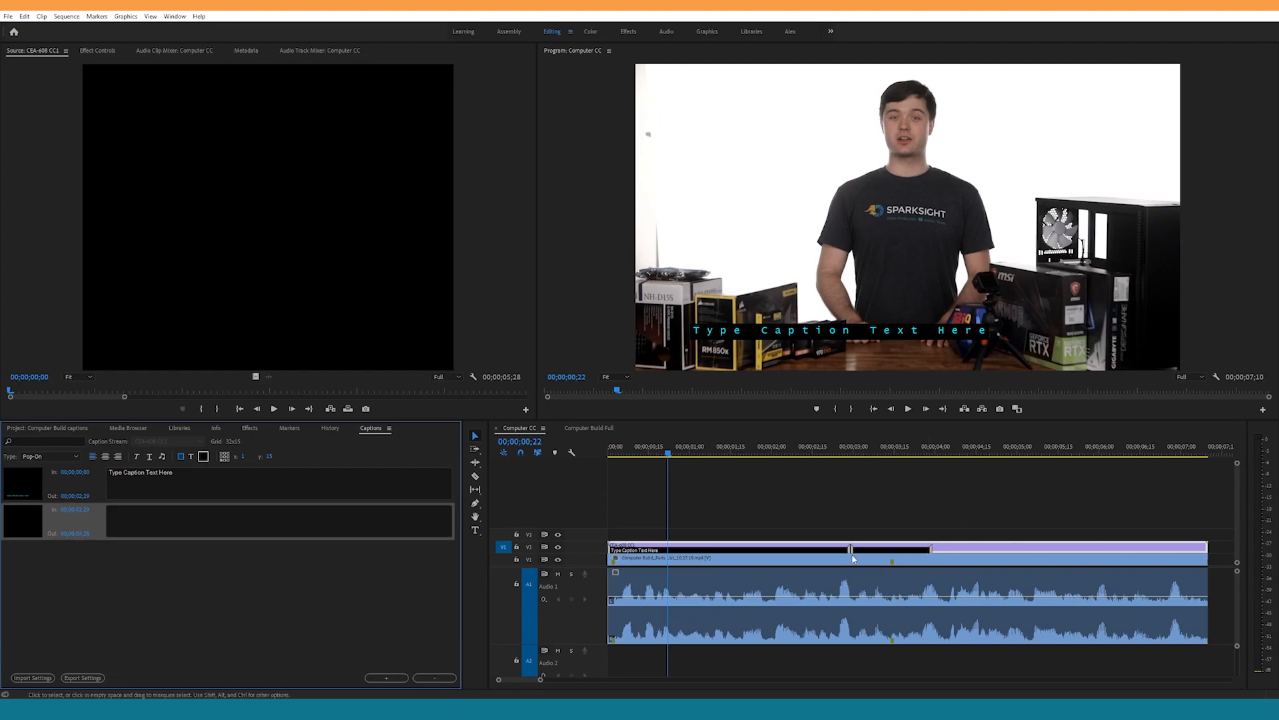
left_click(355, 520)
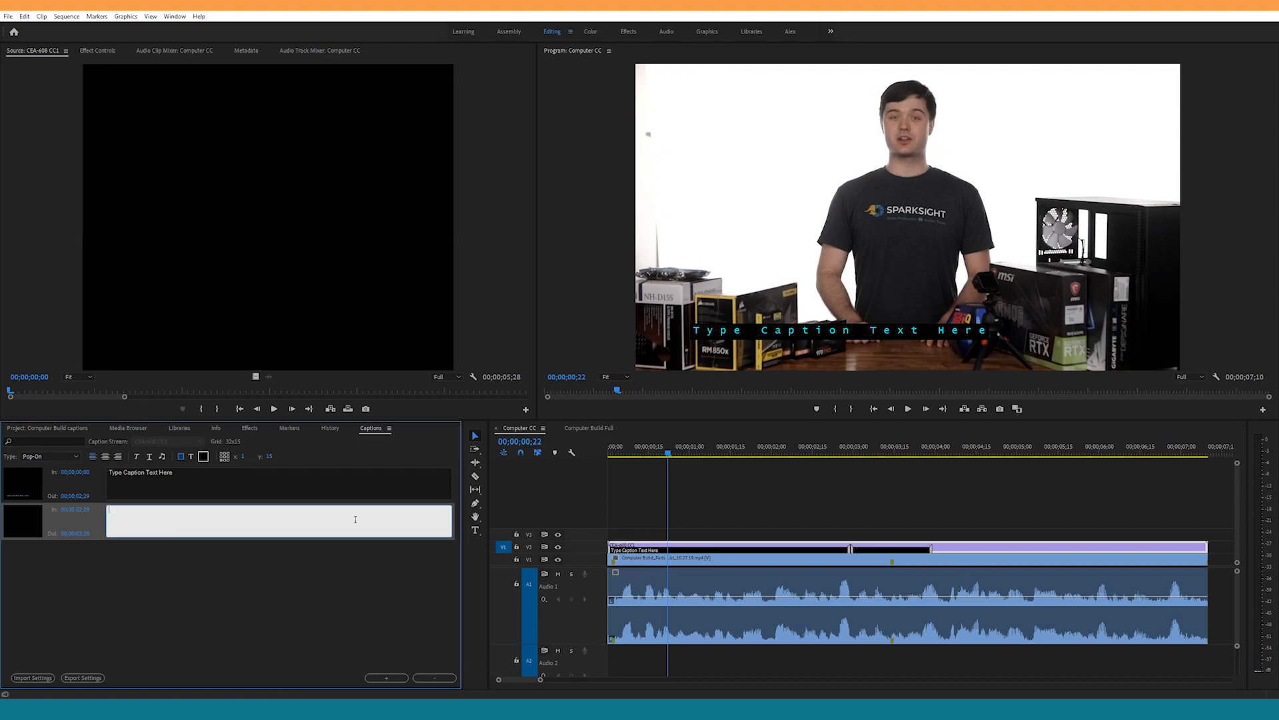
type("kndfkjggnfkjgnf")
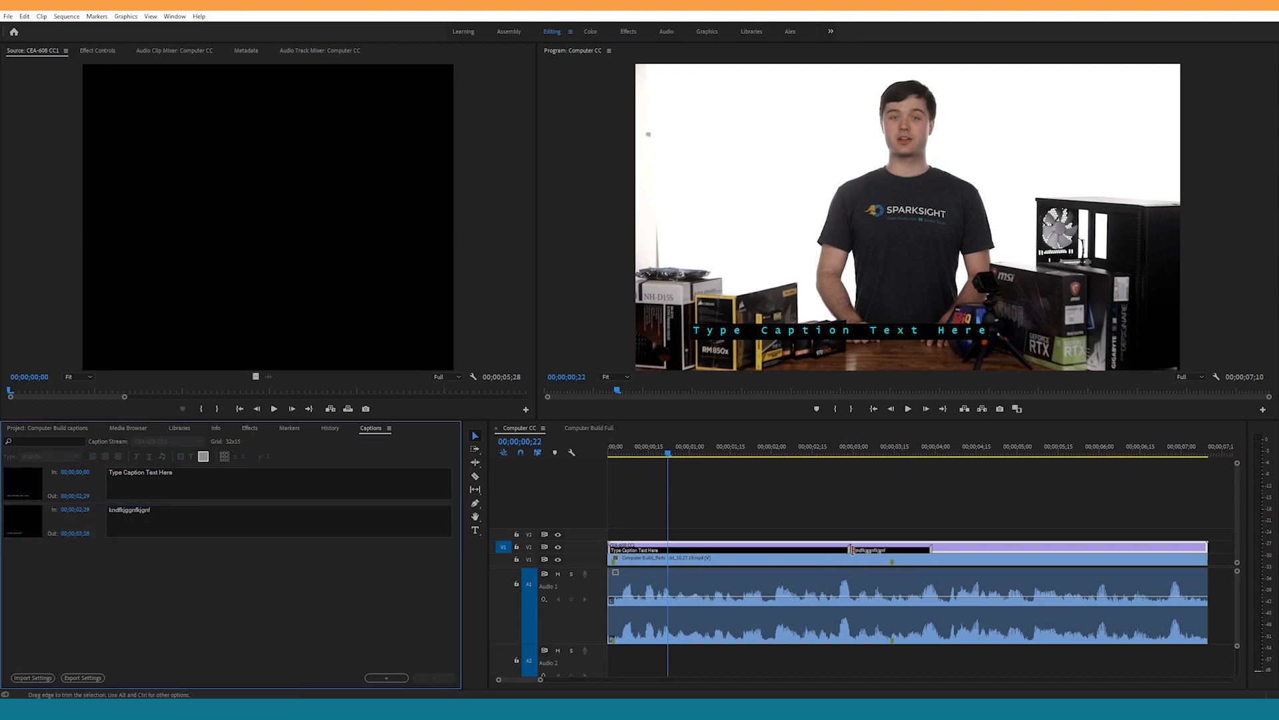
Step: Extend the second caption to the end of the video clip and move the boundary between the two captions to the clip marker at 00;00;03;14
left_click_drag(930, 548, 1207, 548)
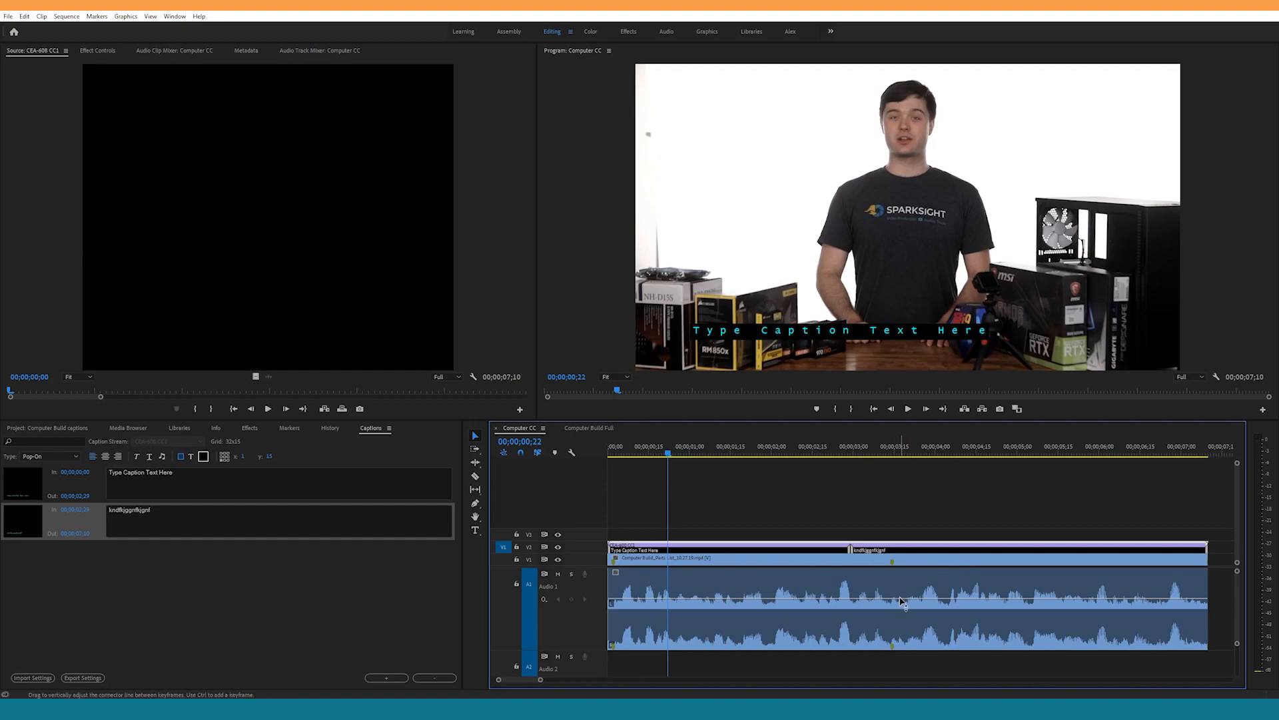
left_click_drag(851, 550, 891, 550)
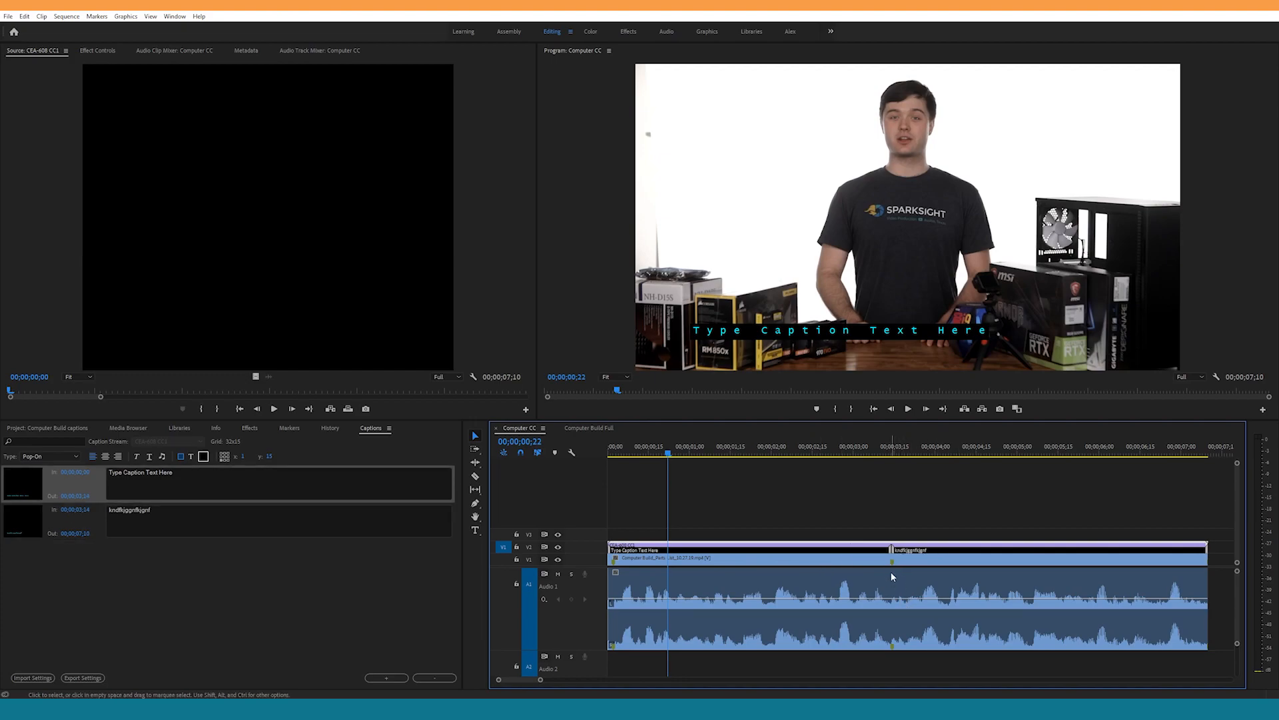
left_click(611, 453)
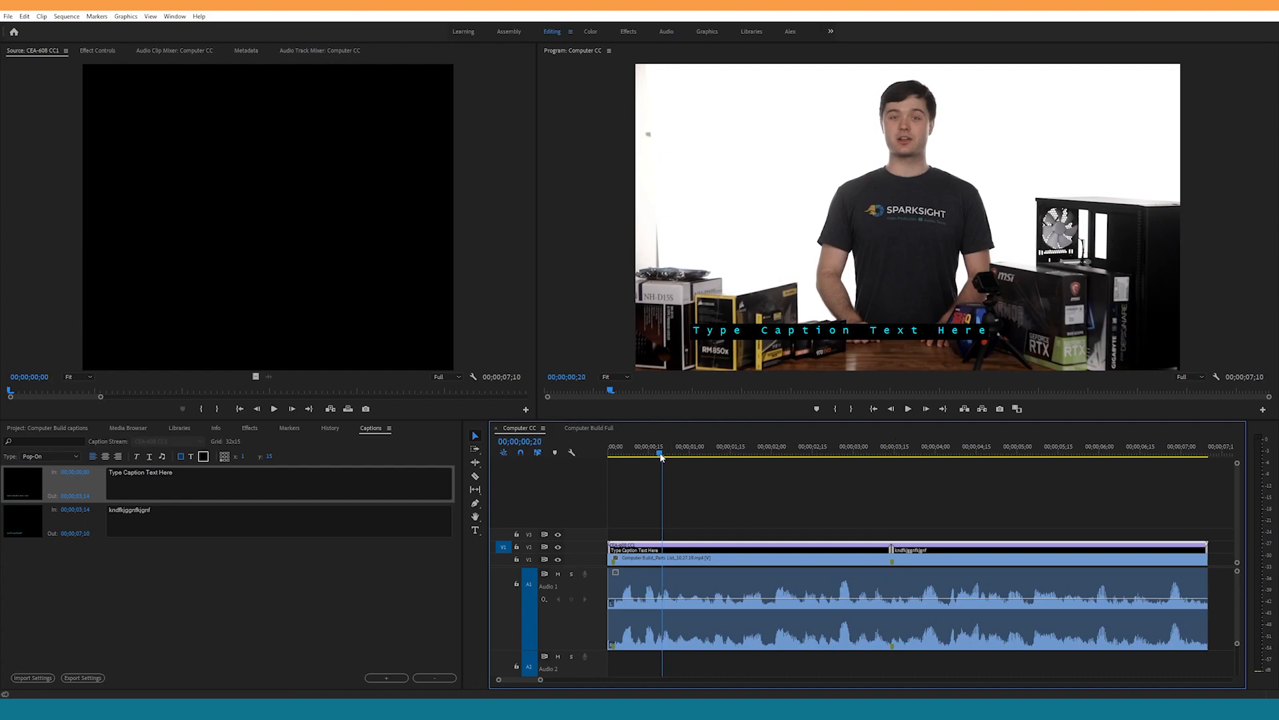
Step: Play the sequence from 00;00;00;20 across the caption boundary to review the timing of both captions
key("space")
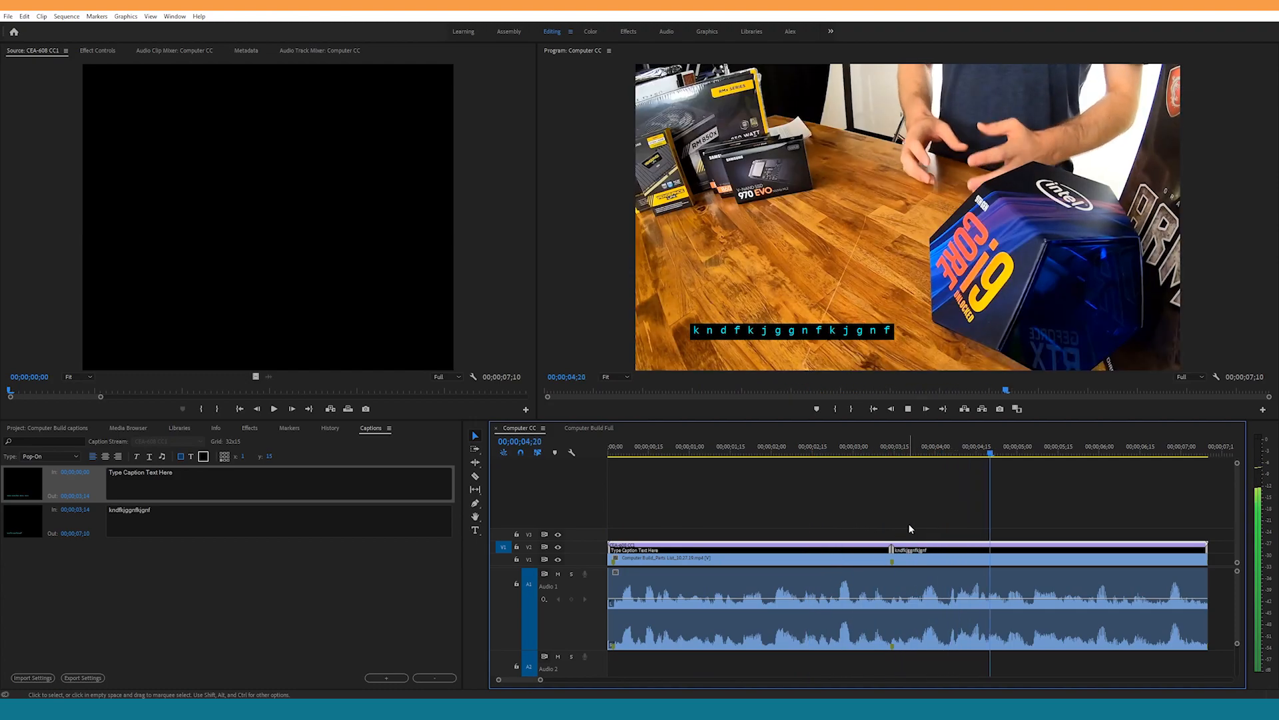
key("space")
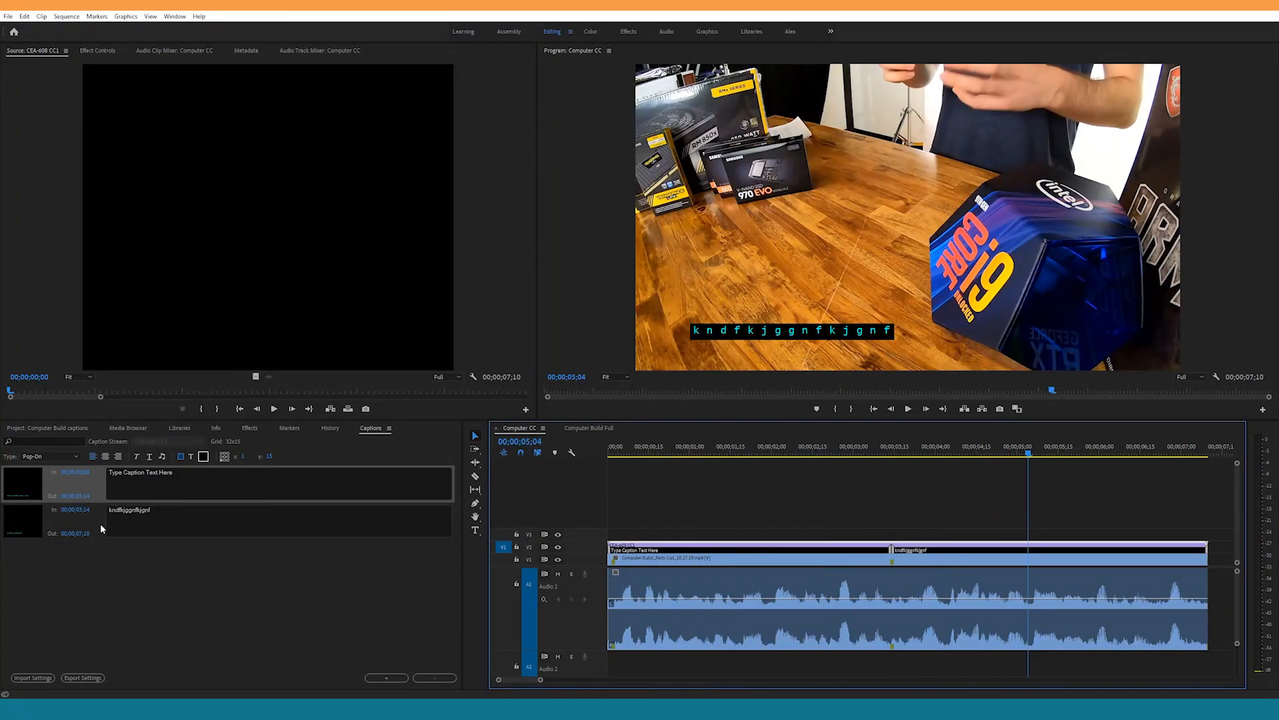
left_click(99, 527)
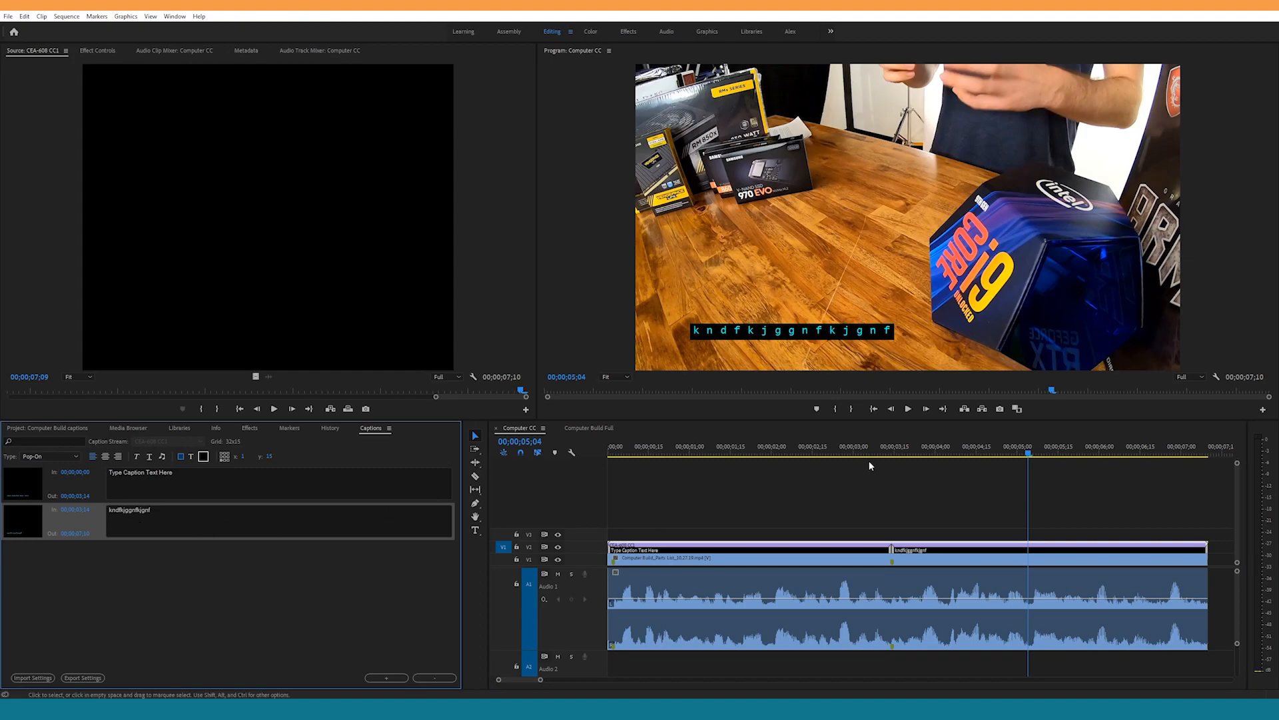
Step: Set only the first caption's text color to Blue and compare it with the second caption in the video
left_click(91, 475)
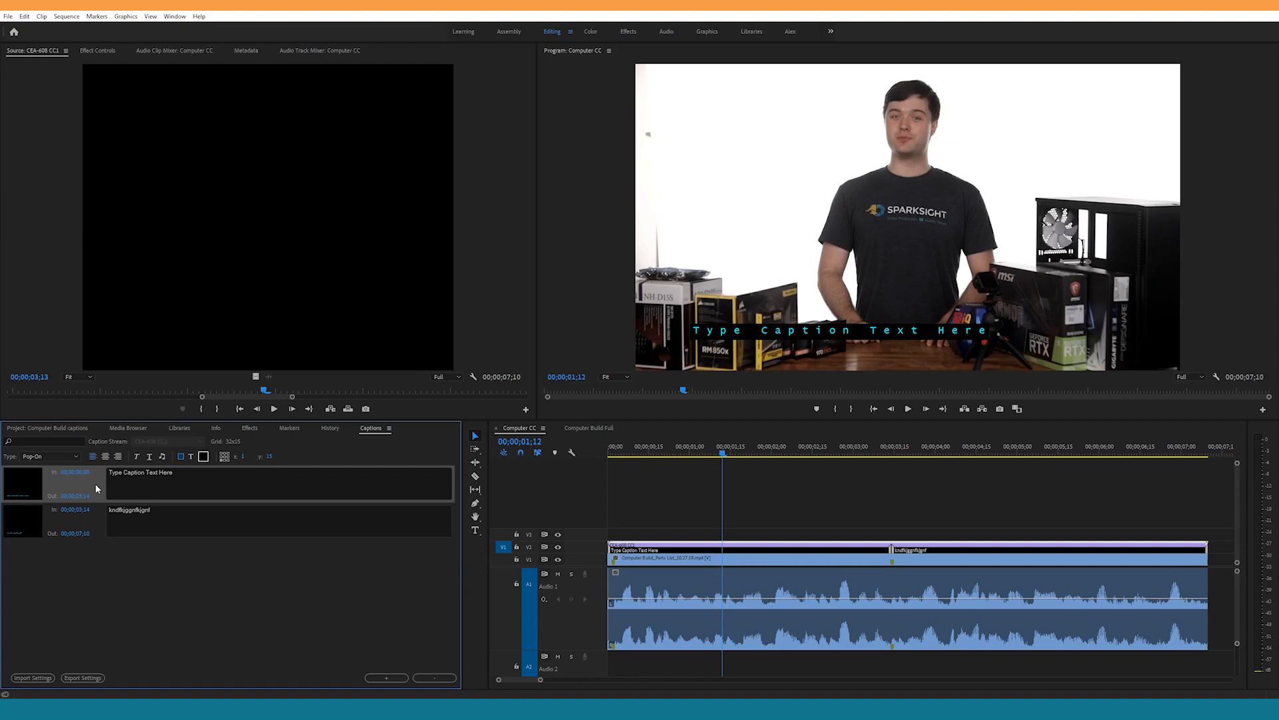
left_click(190, 457)
left_click(203, 456)
left_click(222, 479)
left_click(727, 448)
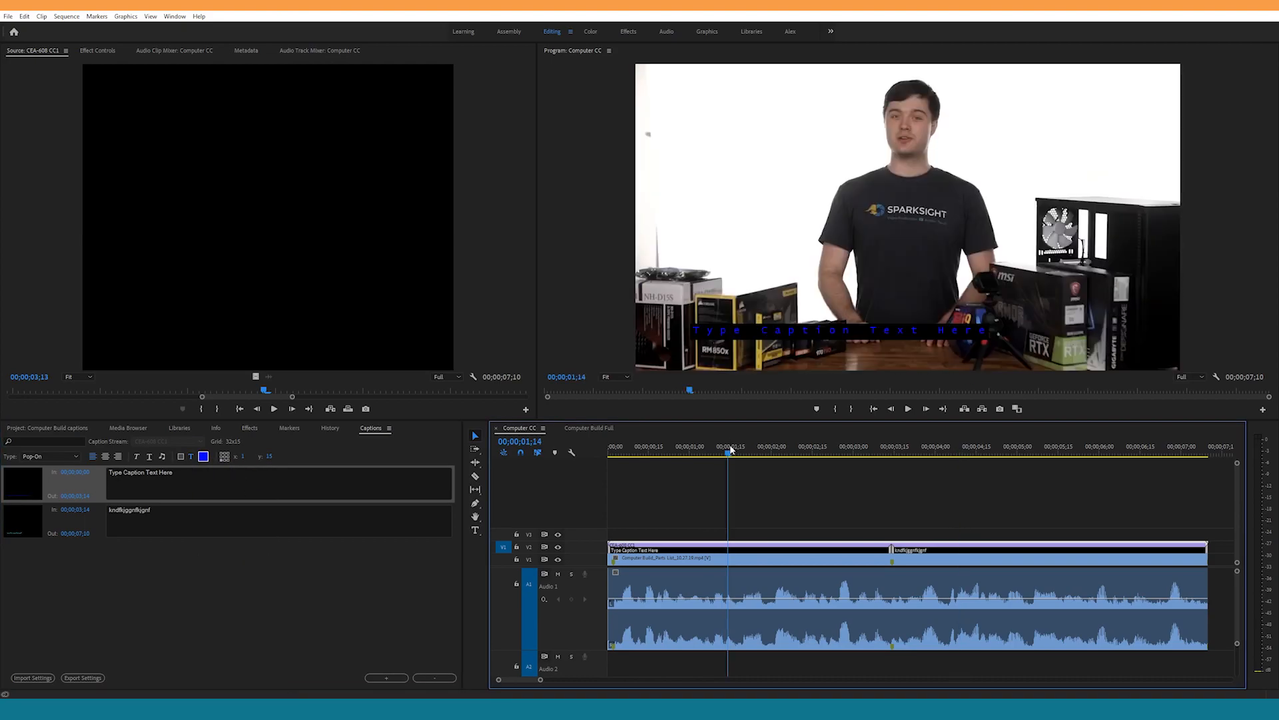
left_click(946, 449)
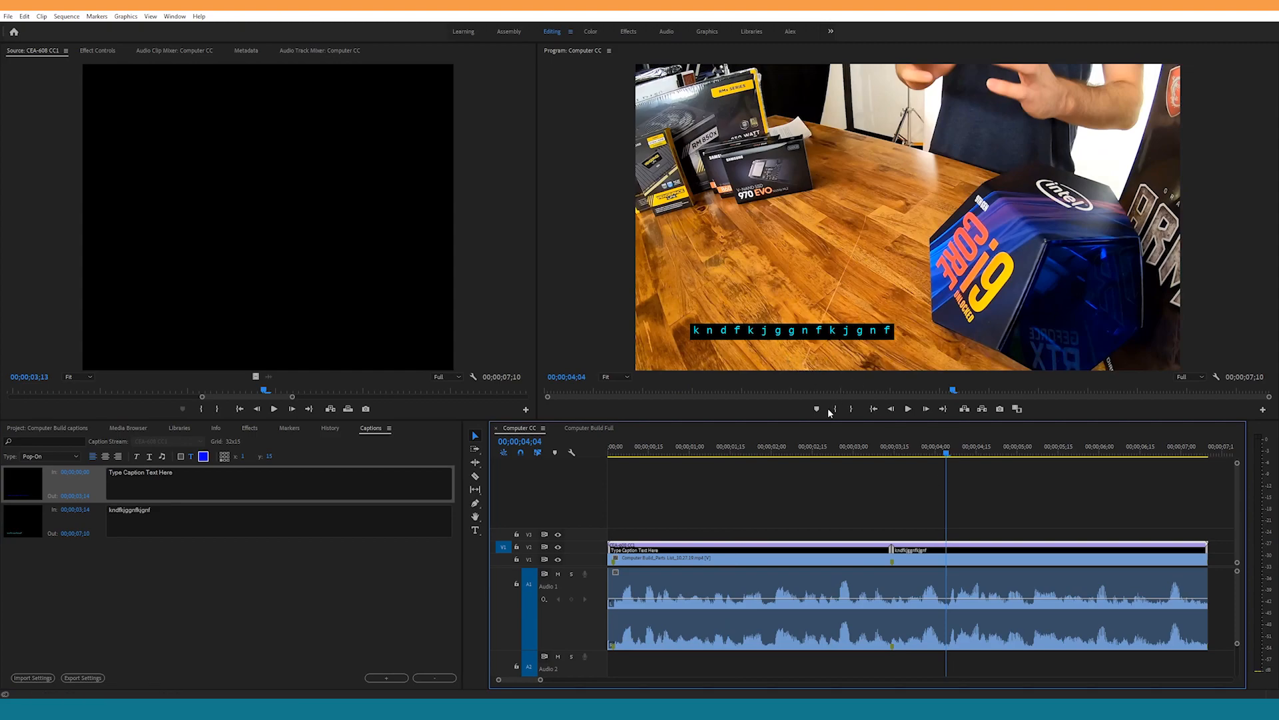
left_click(771, 448)
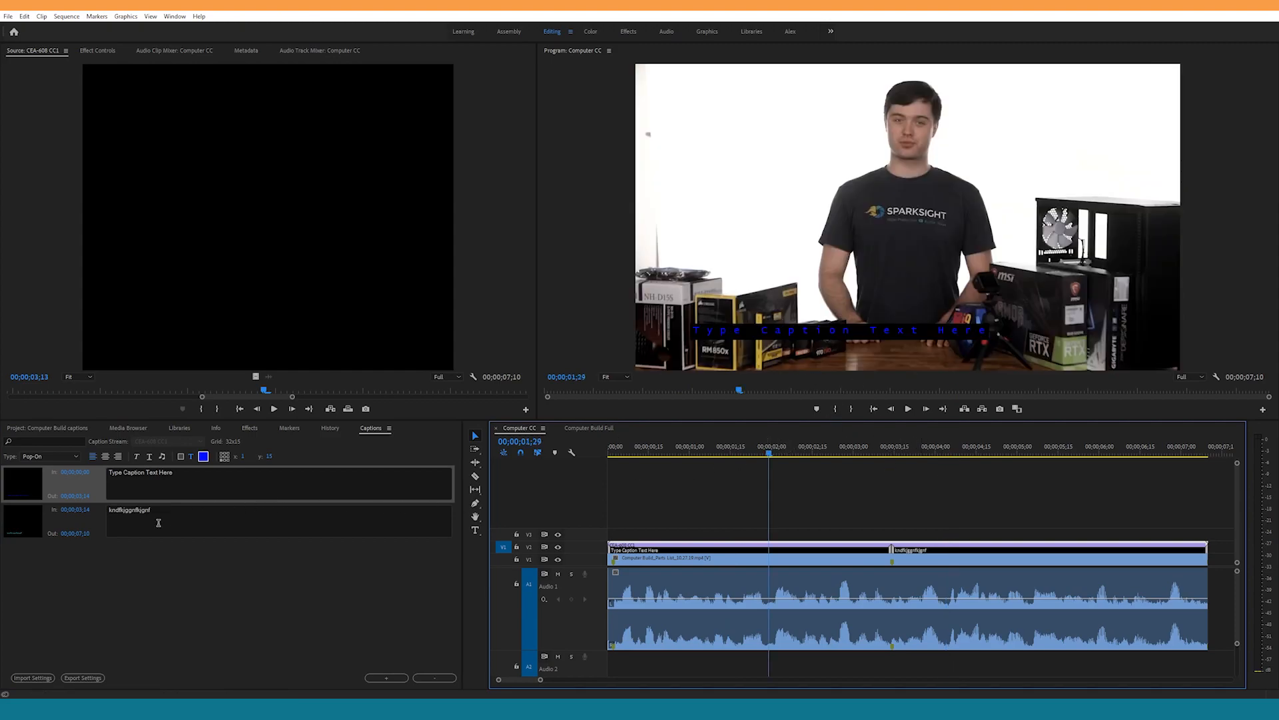
Step: Add two blank captions, select all four captions together, and set their text color to Cyan
left_click(98, 524)
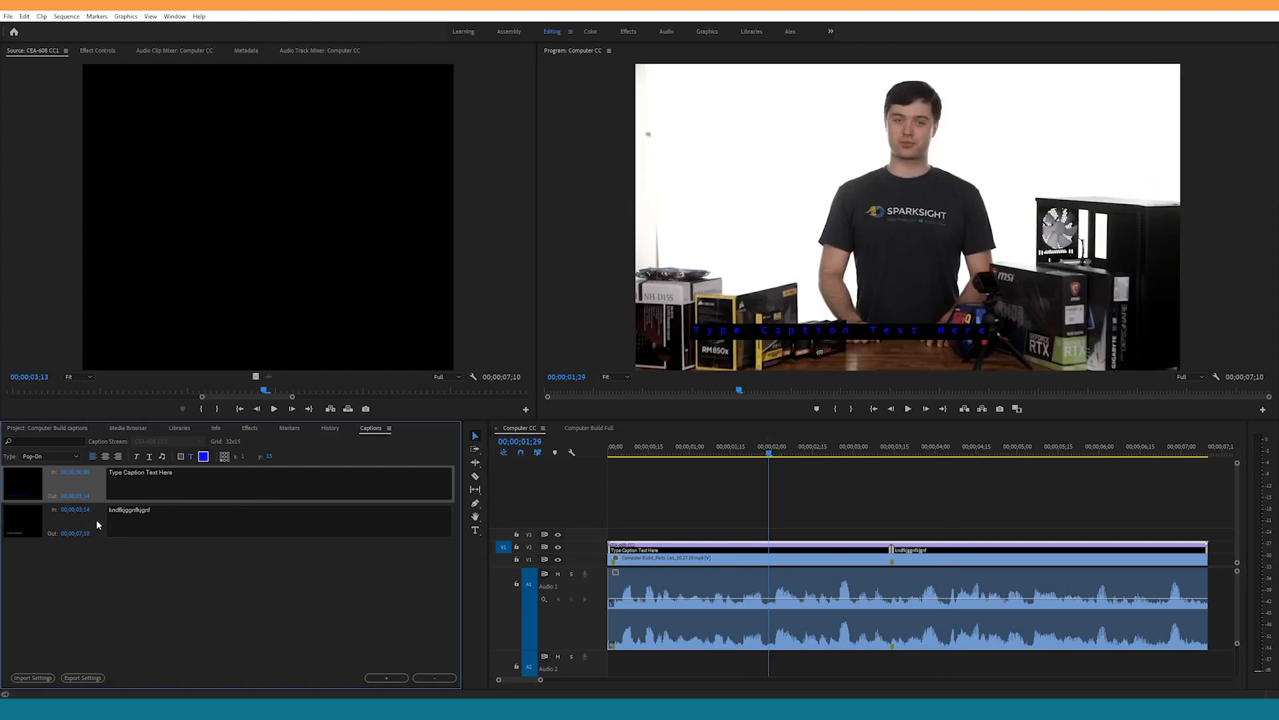
left_click(386, 677)
left_click(387, 678)
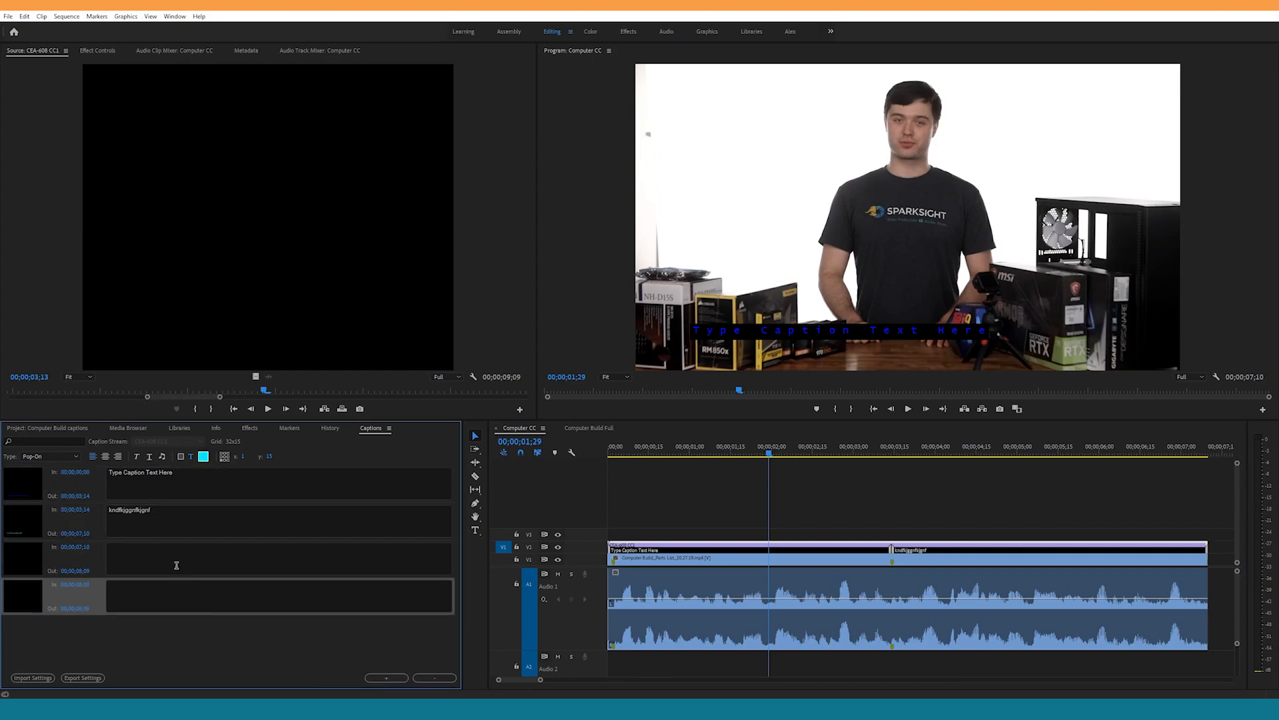
left_click(106, 490)
left_click(103, 603, "shift")
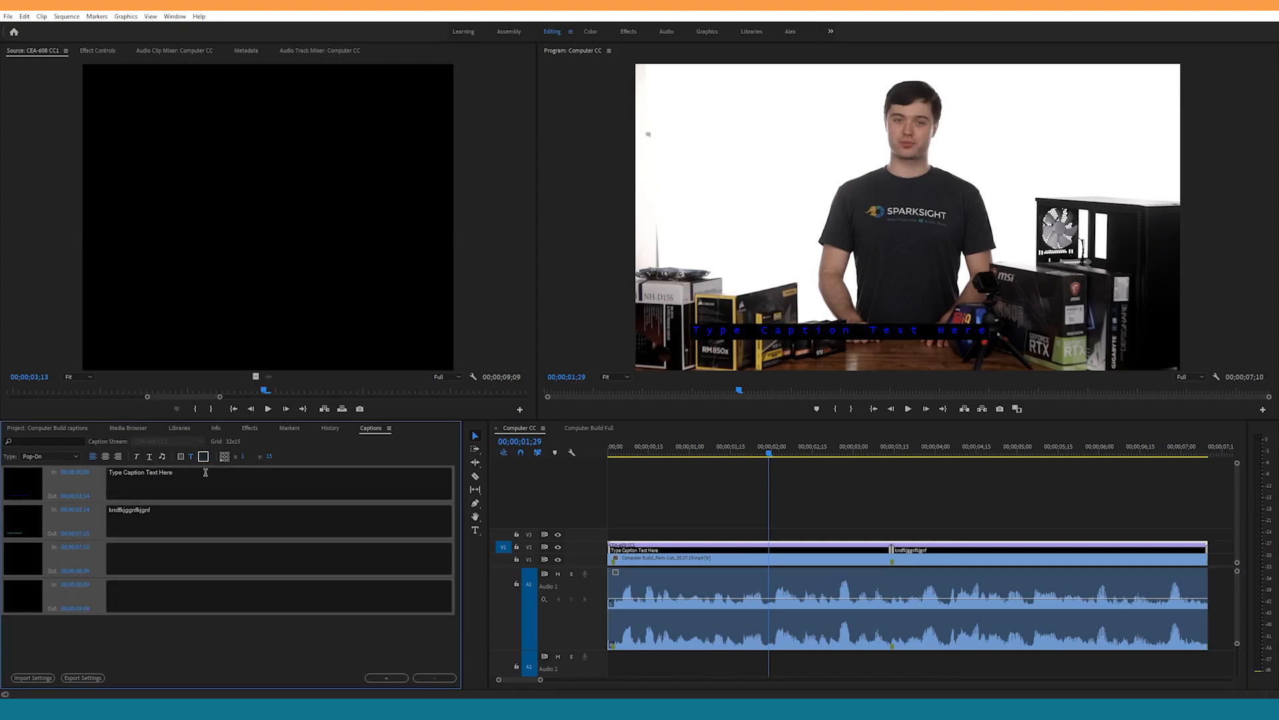
left_click(204, 457)
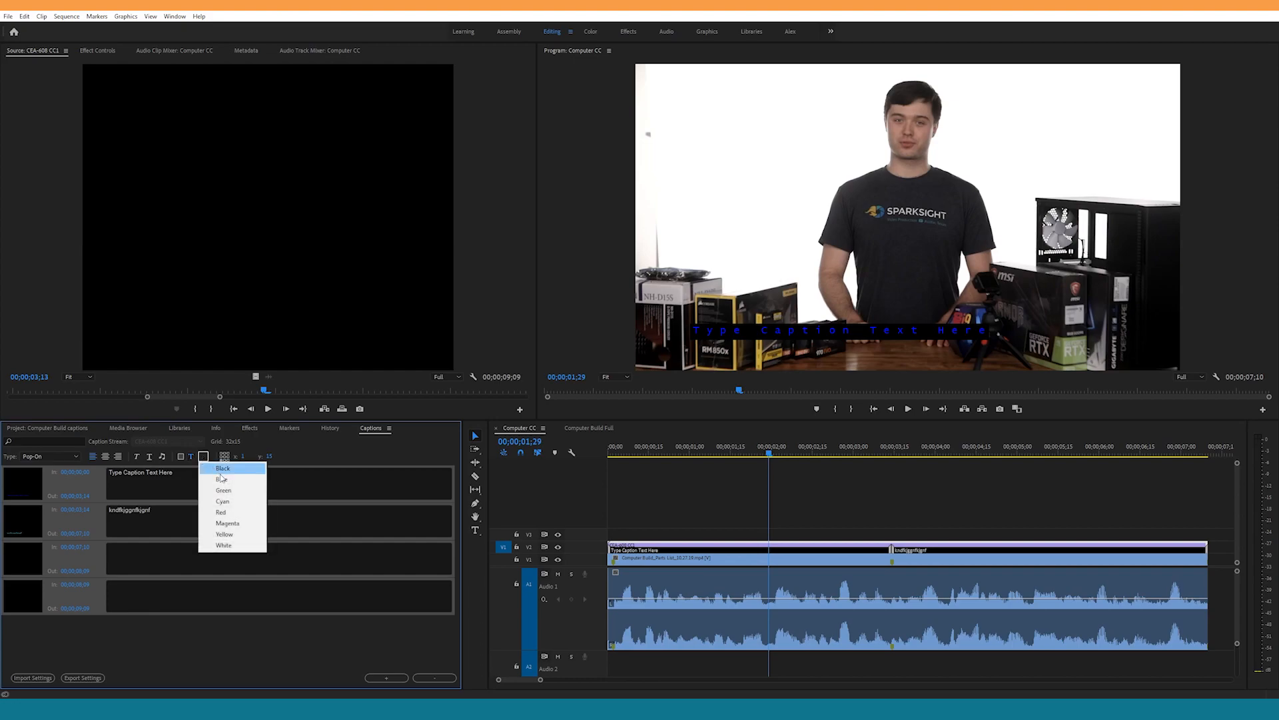
left_click(229, 502)
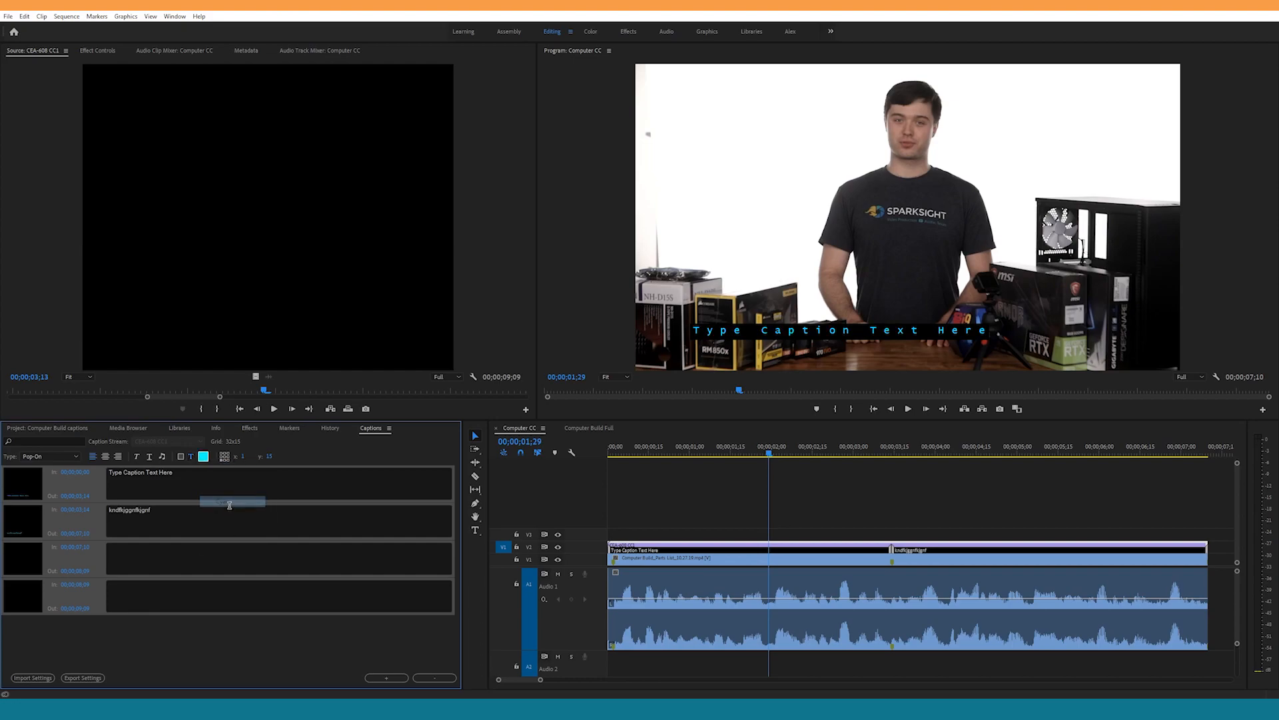
Step: Compare the text color of the first and second captions at several points along the timeline
left_click(282, 639)
left_click(955, 451)
left_click(784, 452)
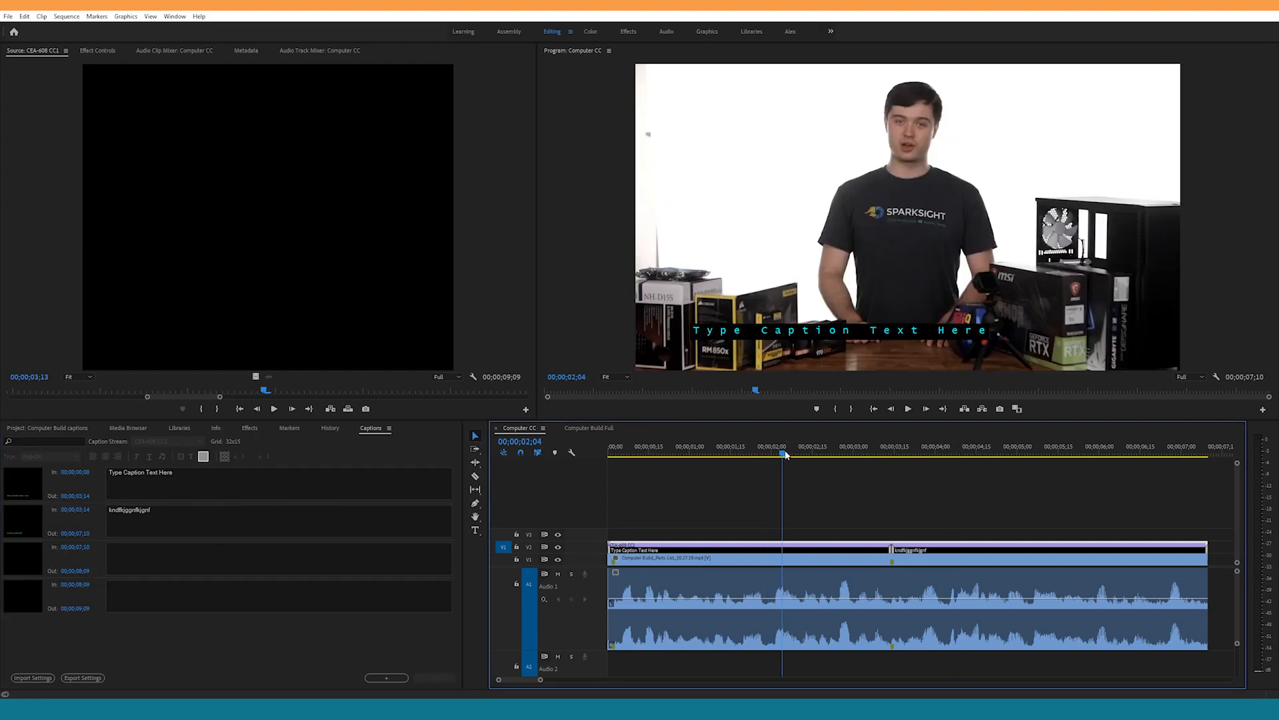
left_click(949, 453)
left_click(788, 452)
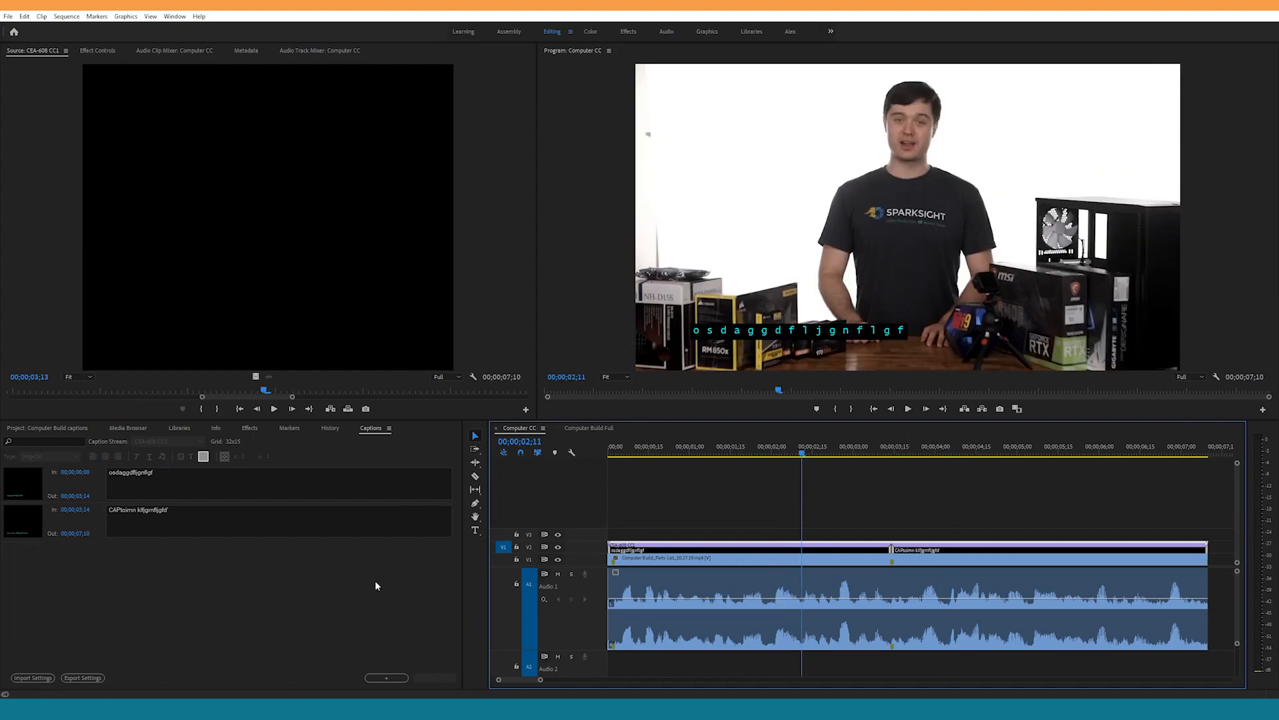
Step: Export the CEA-608 CC1 captions in SubRip Subtitle Format to the Desktop as CEA-608 CC1.srt
left_click(48, 428)
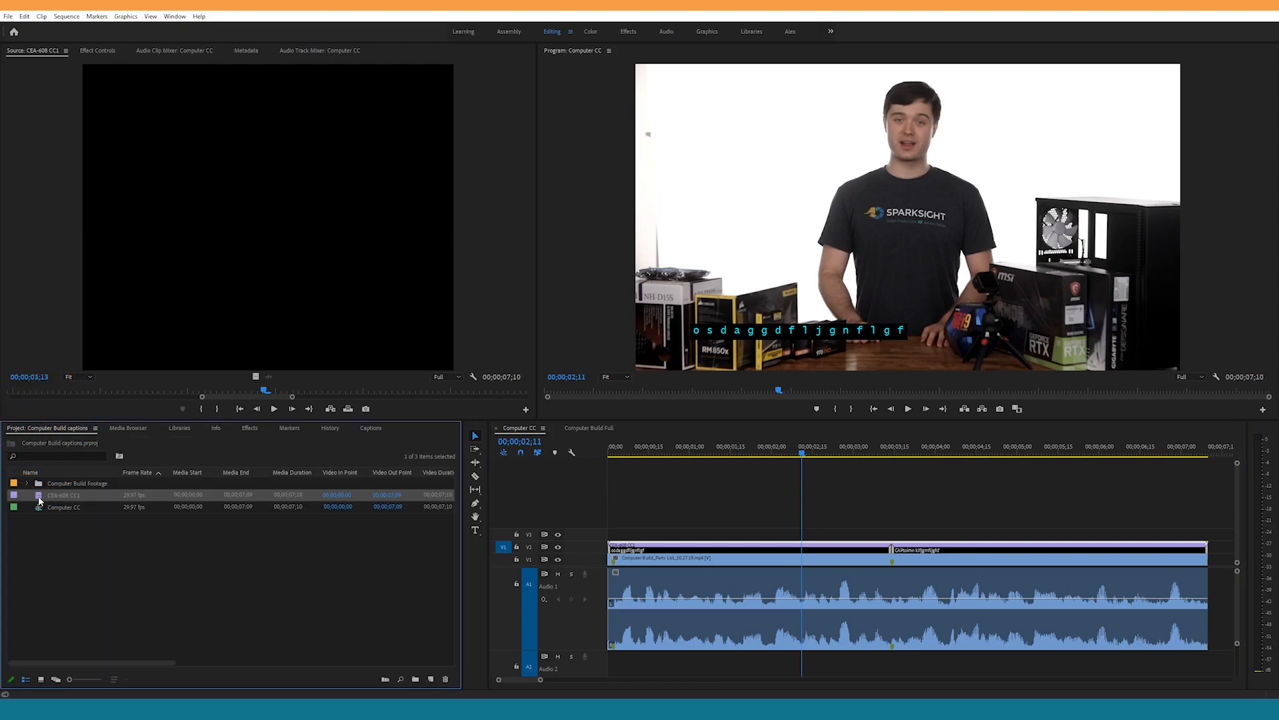
left_click(8, 16)
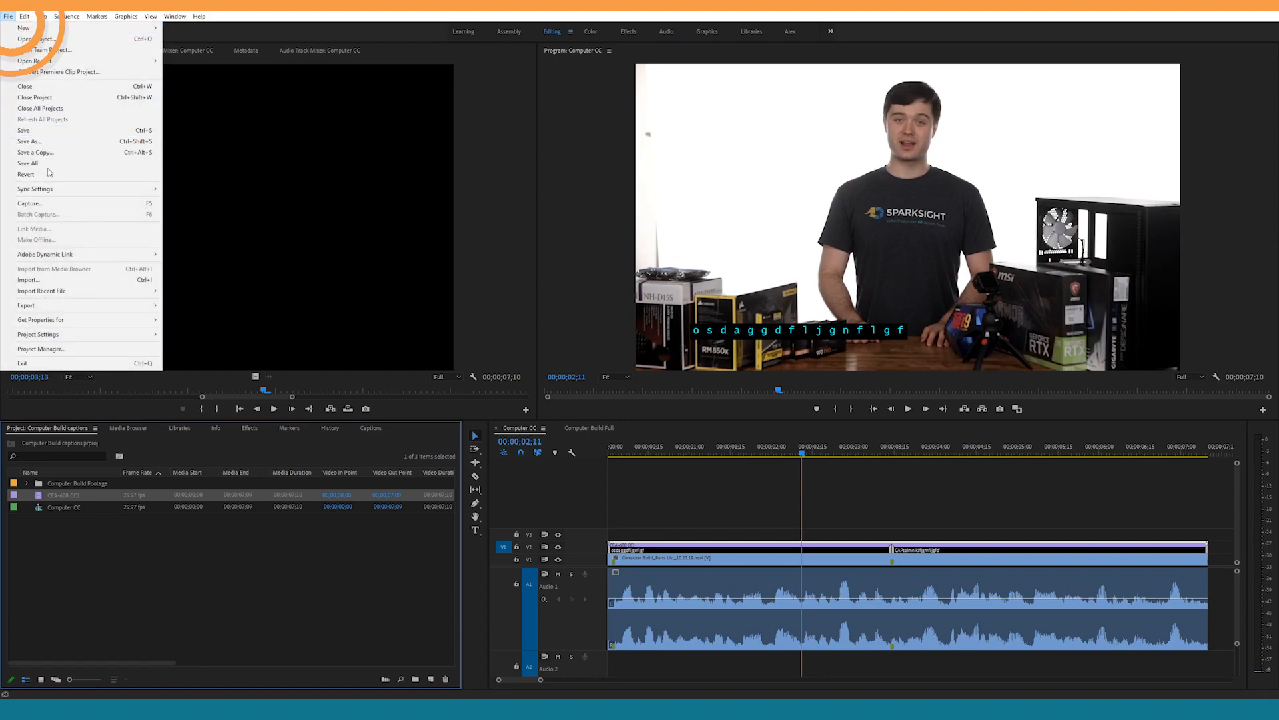
mouse_move(99, 310)
left_click(194, 327)
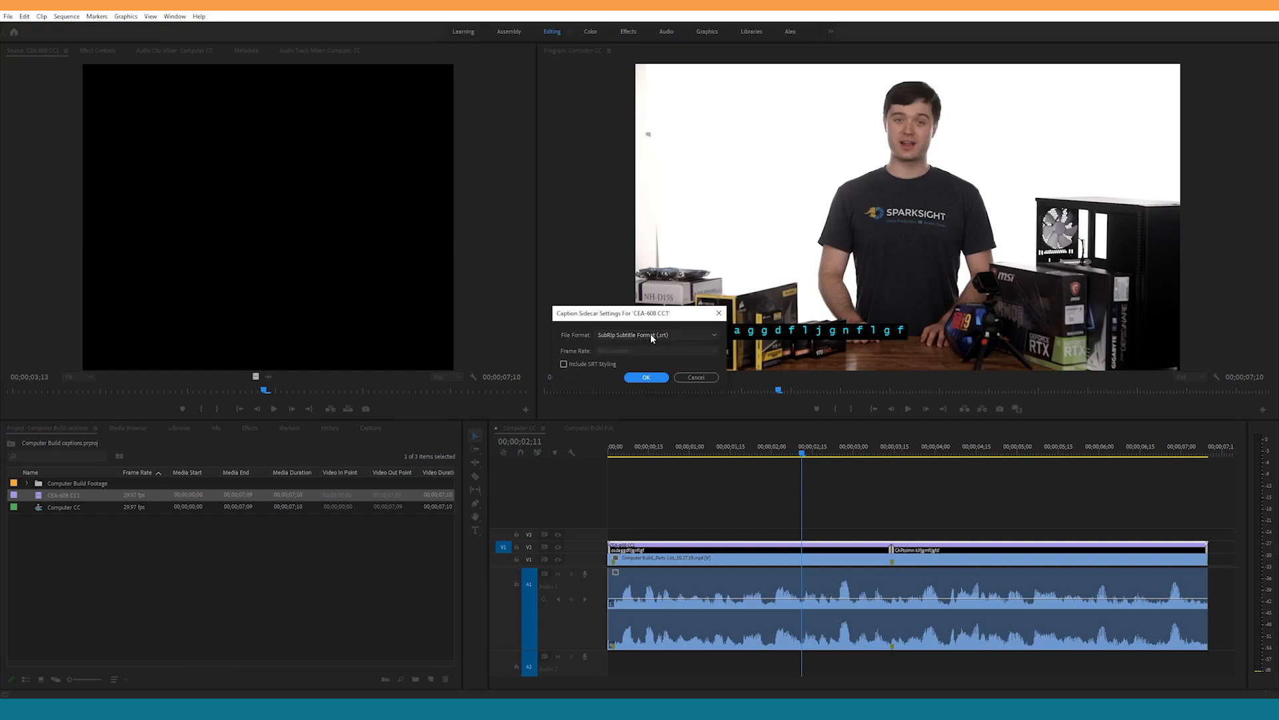
left_click(643, 378)
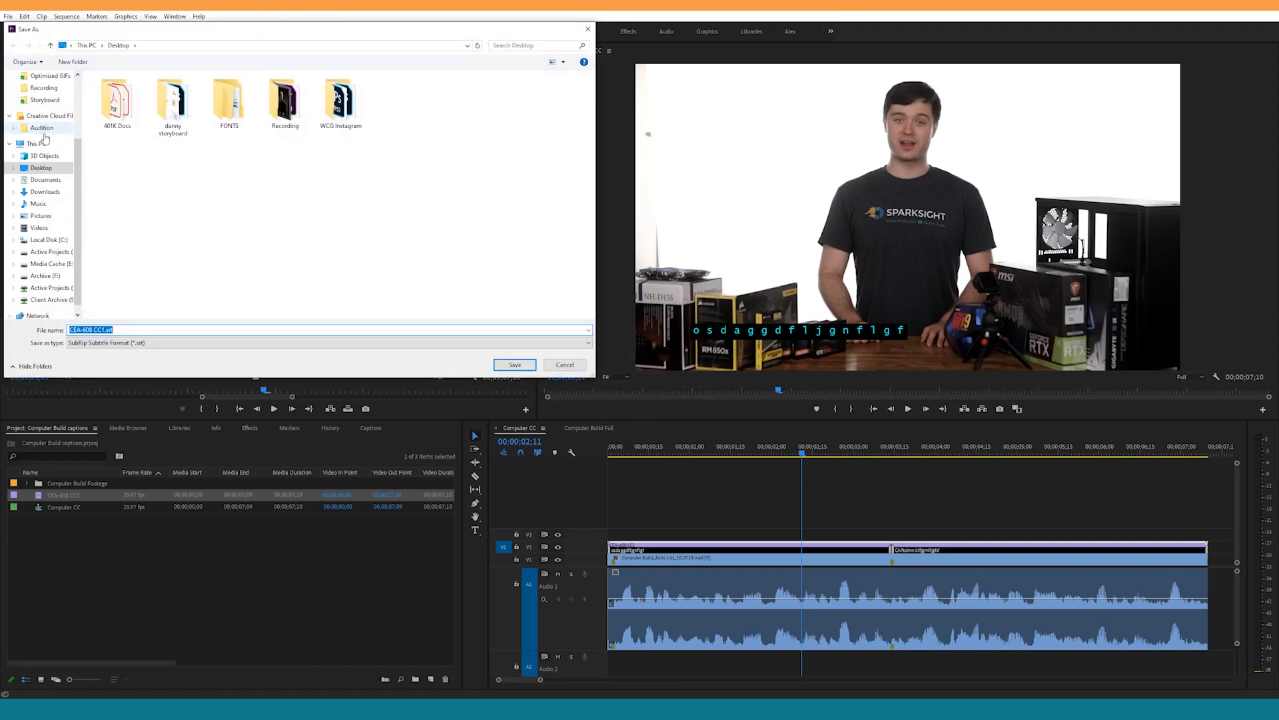
left_click(57, 167)
left_click(139, 329)
left_click(147, 328)
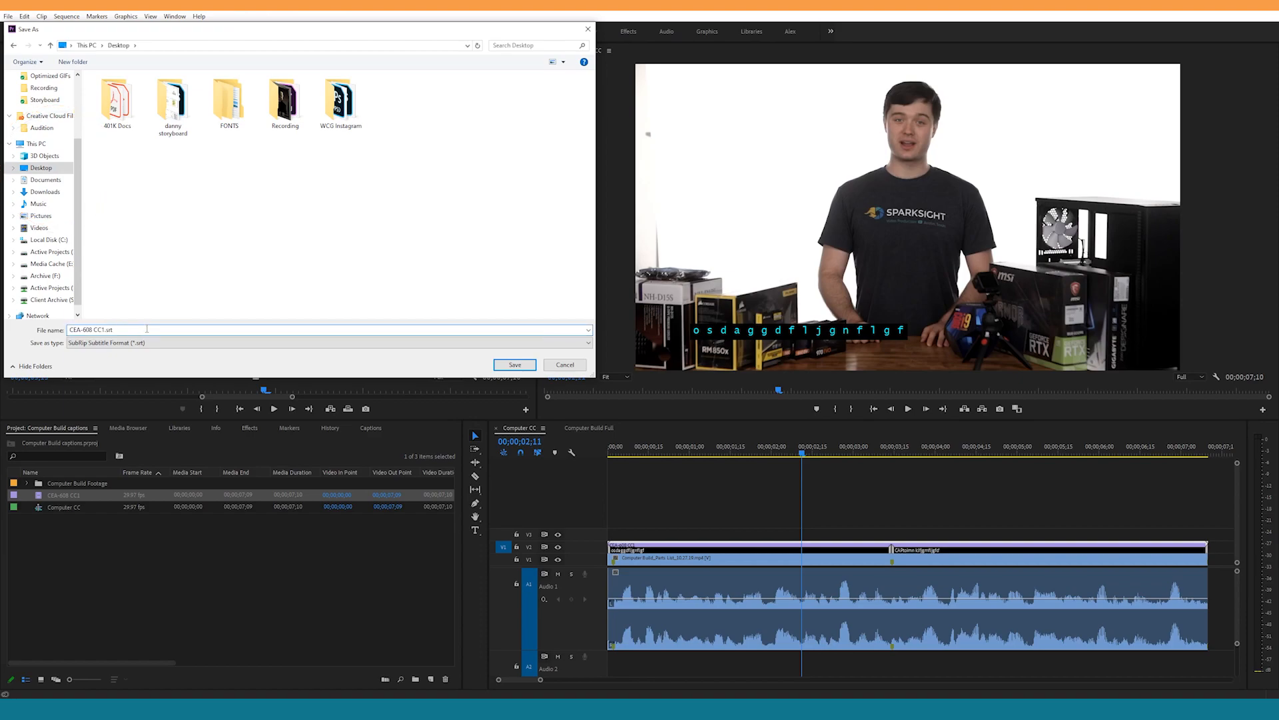
left_click(515, 364)
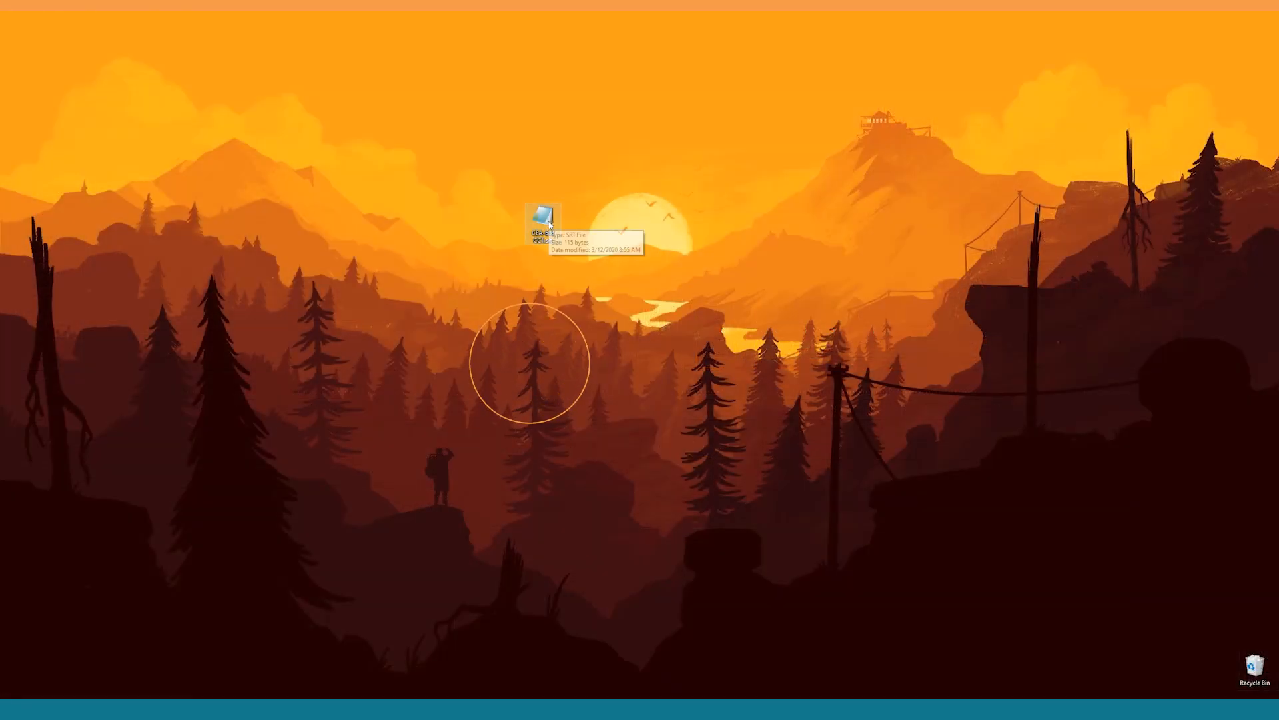
Step: Open the exported CEA-608 CC1.srt from the desktop in Notepad, examine its timecodes and caption text, and close it
left_click(545, 224)
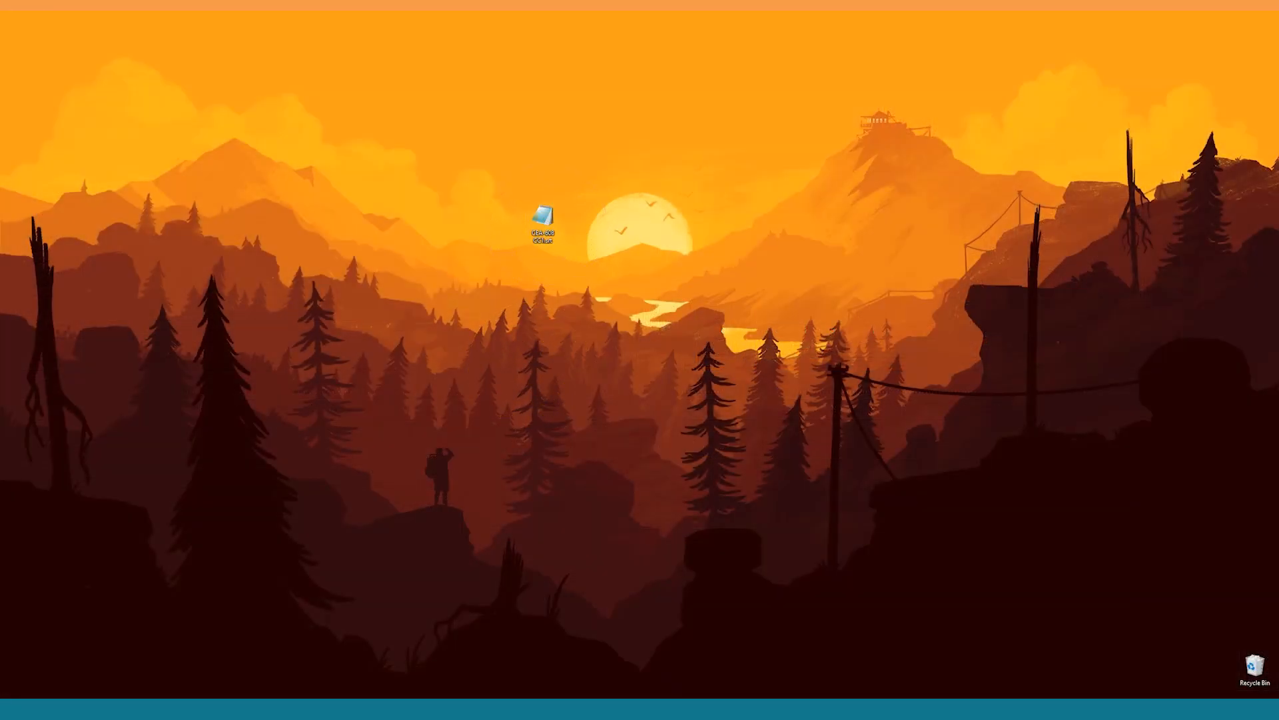
left_click_drag(420, 214, 741, 163)
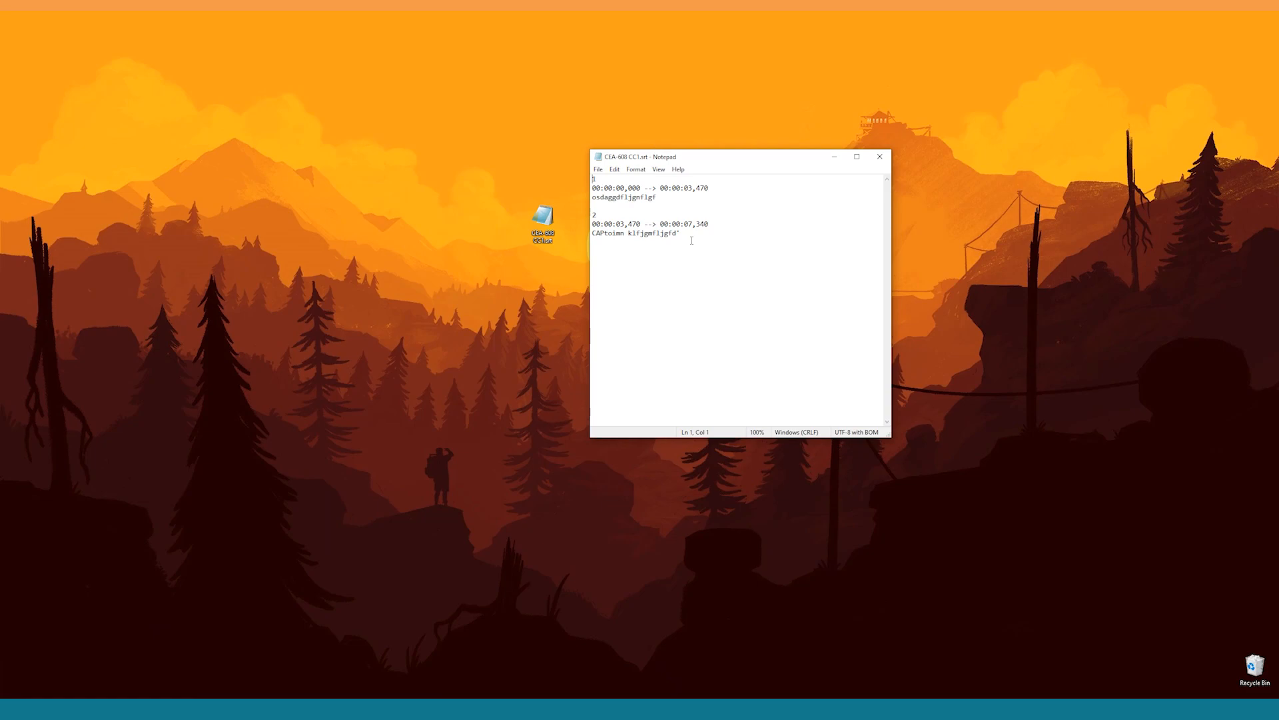
left_click(880, 159)
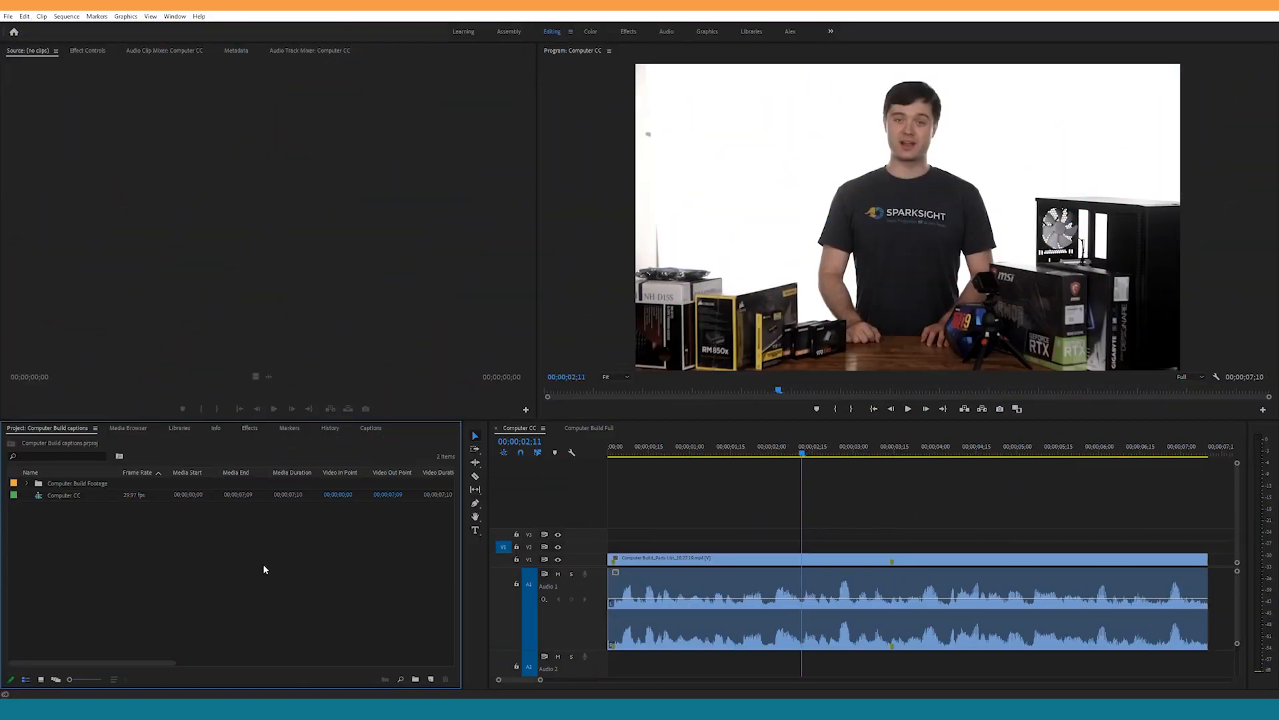
left_click(8, 16)
mouse_move(154, 31)
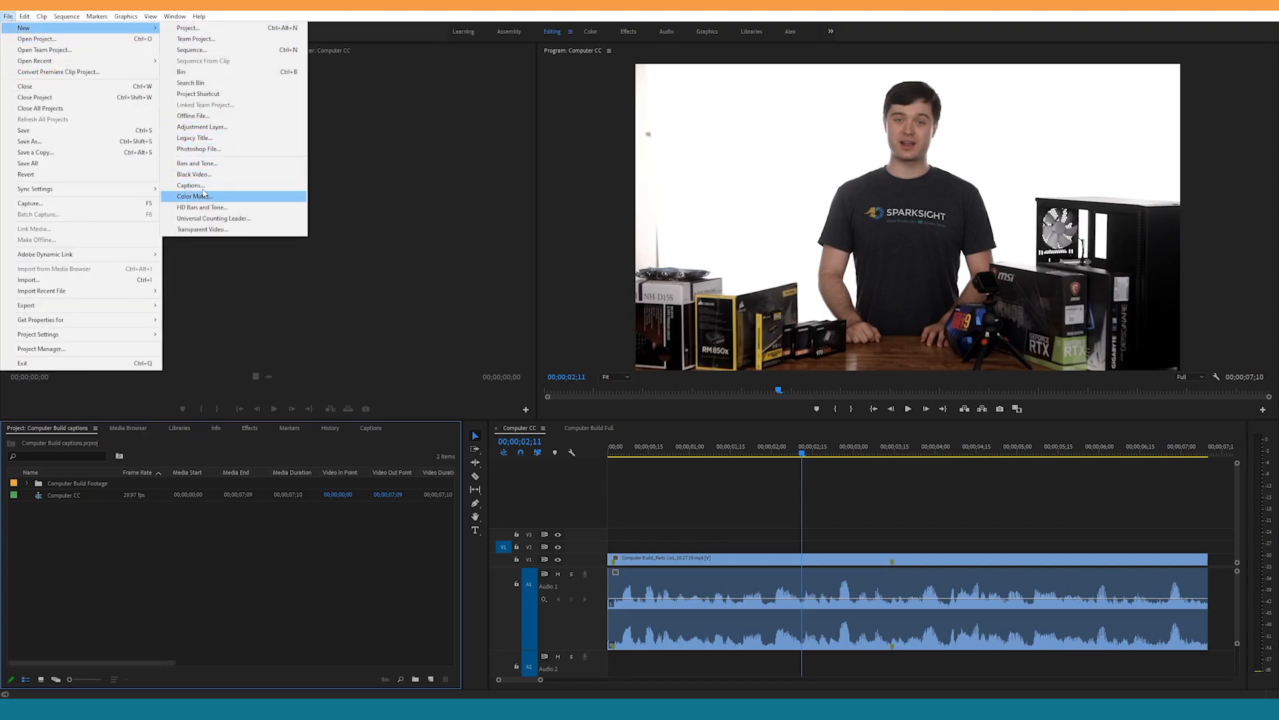
left_click(421, 630)
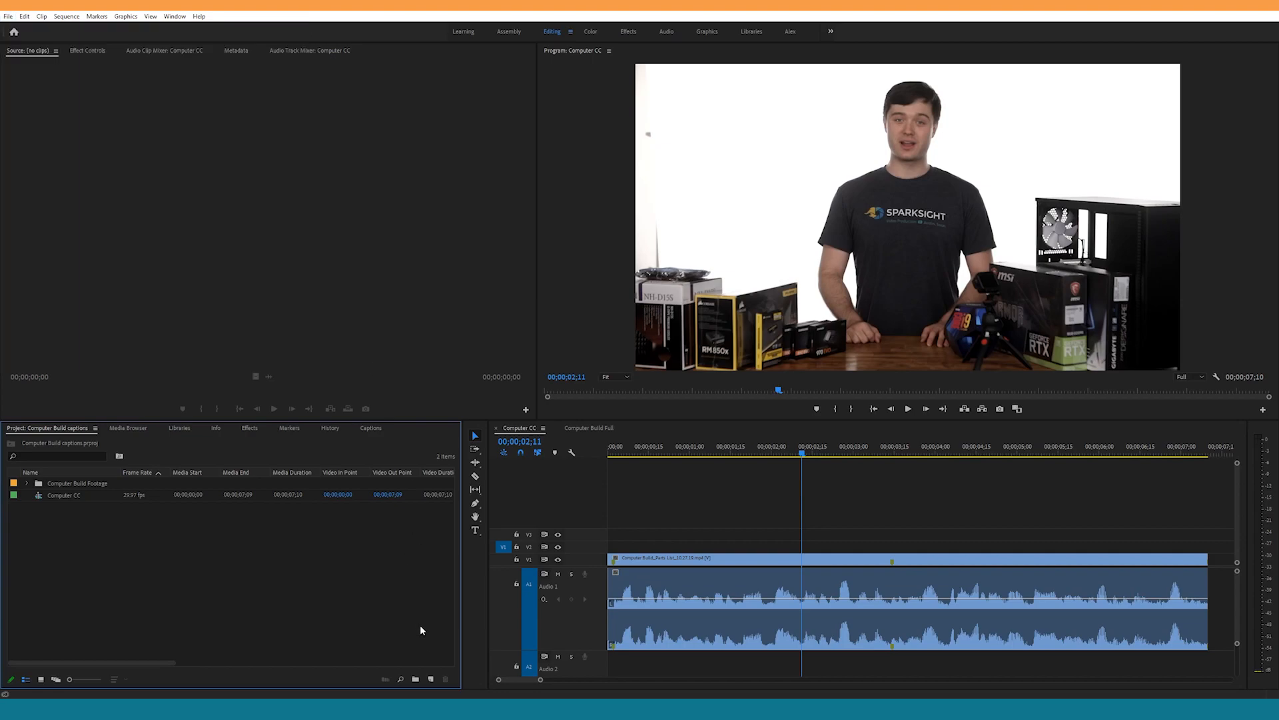
Step: Create a new captions item in the project with the Open Captions standard
left_click(431, 680)
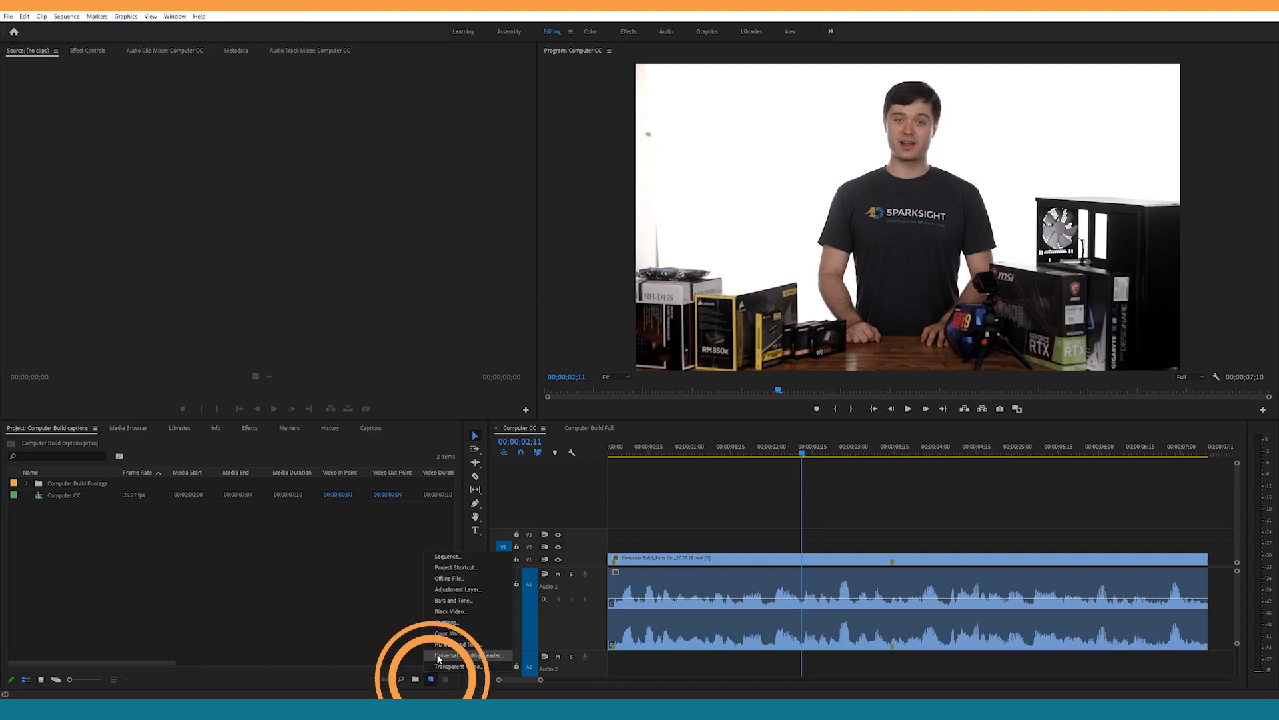
left_click(462, 627)
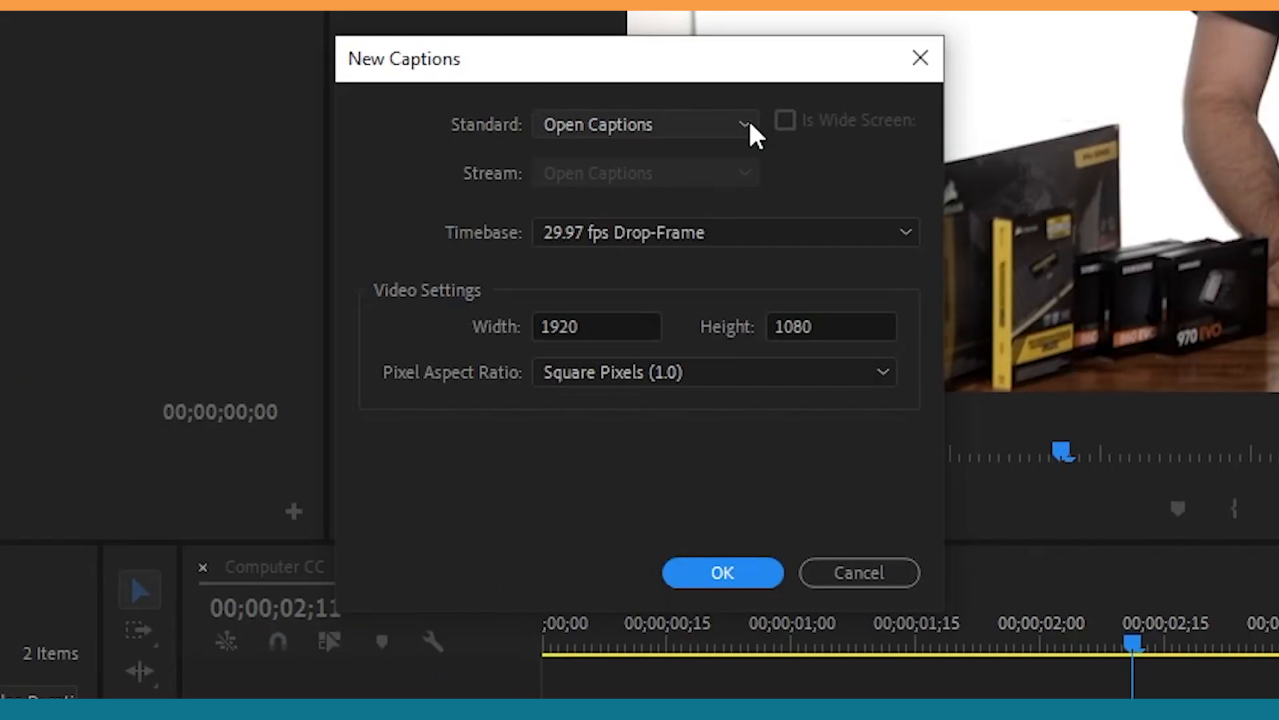
left_click(752, 125)
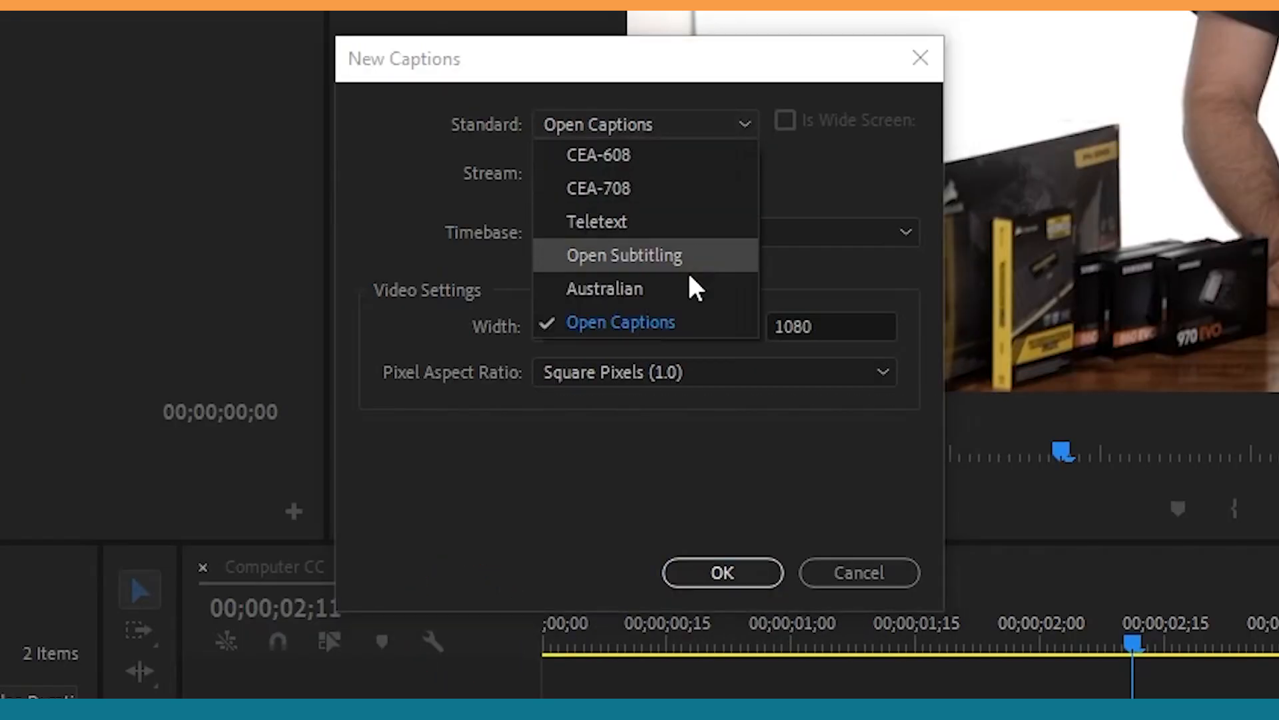
left_click(678, 322)
left_click(720, 575)
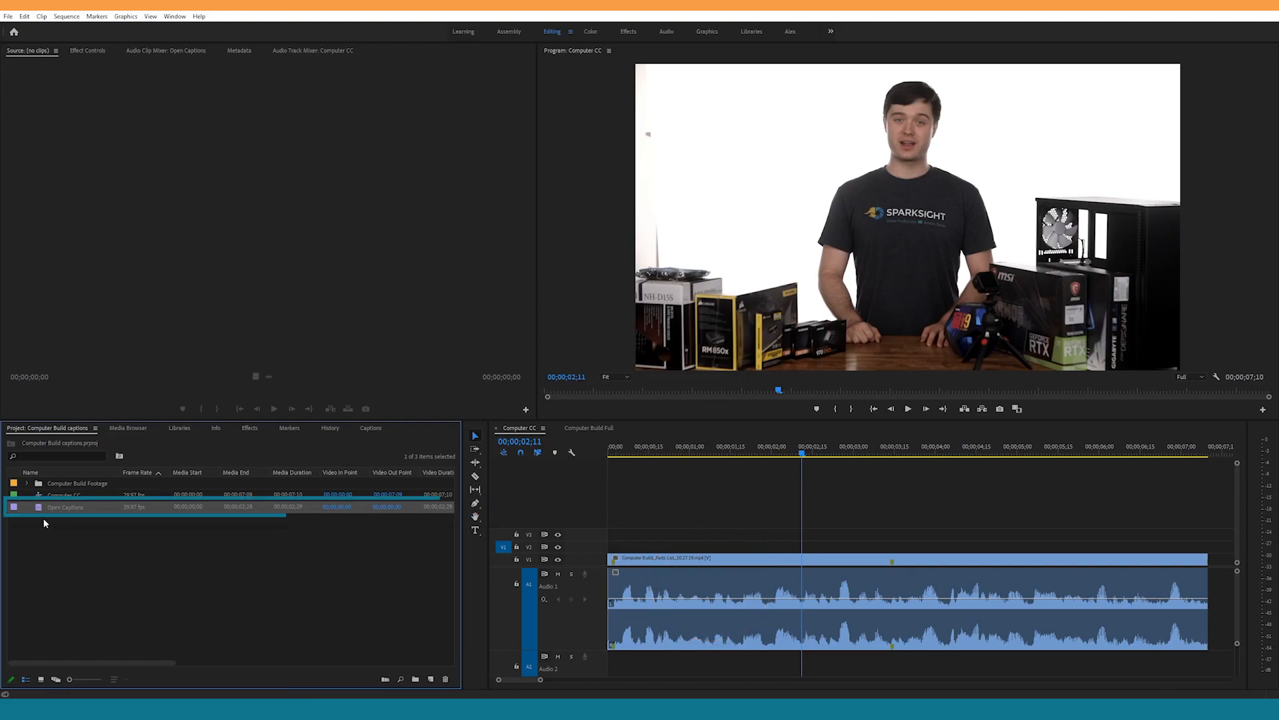
Step: Place the Open Captions item on V2 above the video clip and extend its caption block to the clip's end
left_click_drag(42, 510, 1190, 553)
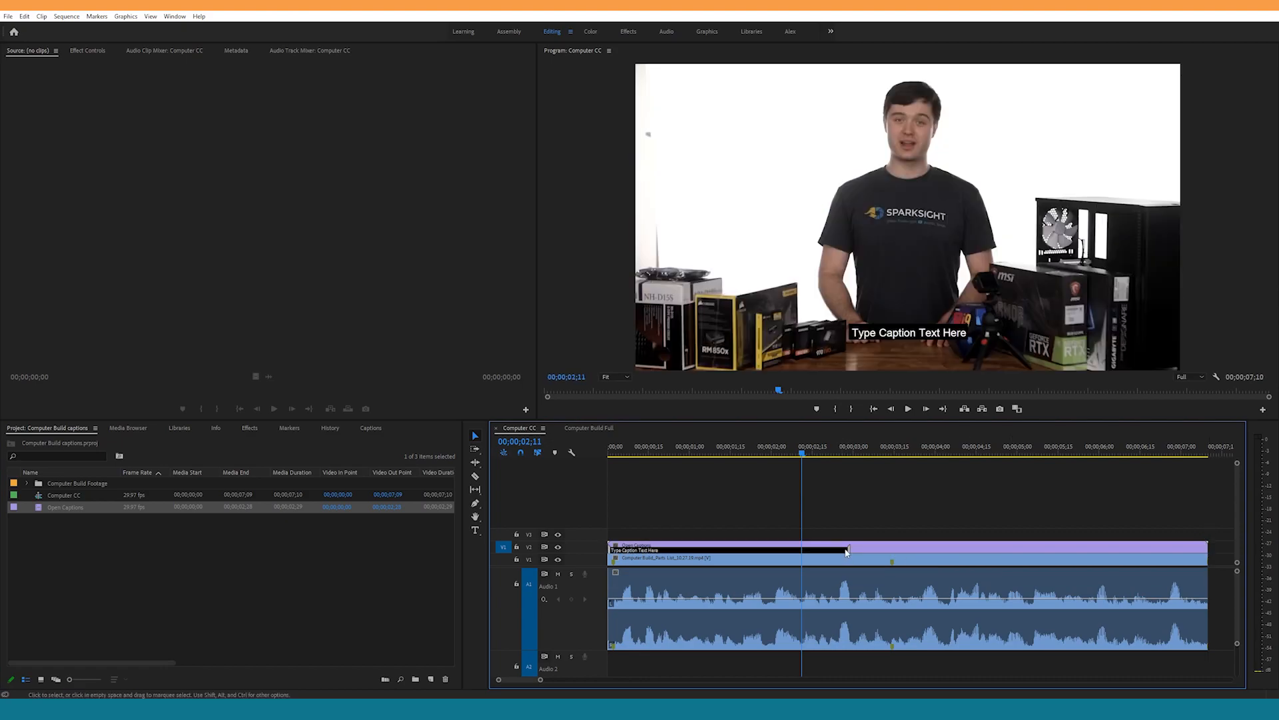
left_click_drag(847, 549, 1207, 548)
Step: Open the Open Captions clip for editing and set its caption to the Comic Book font, Bold style and size 60
double_click(39, 509)
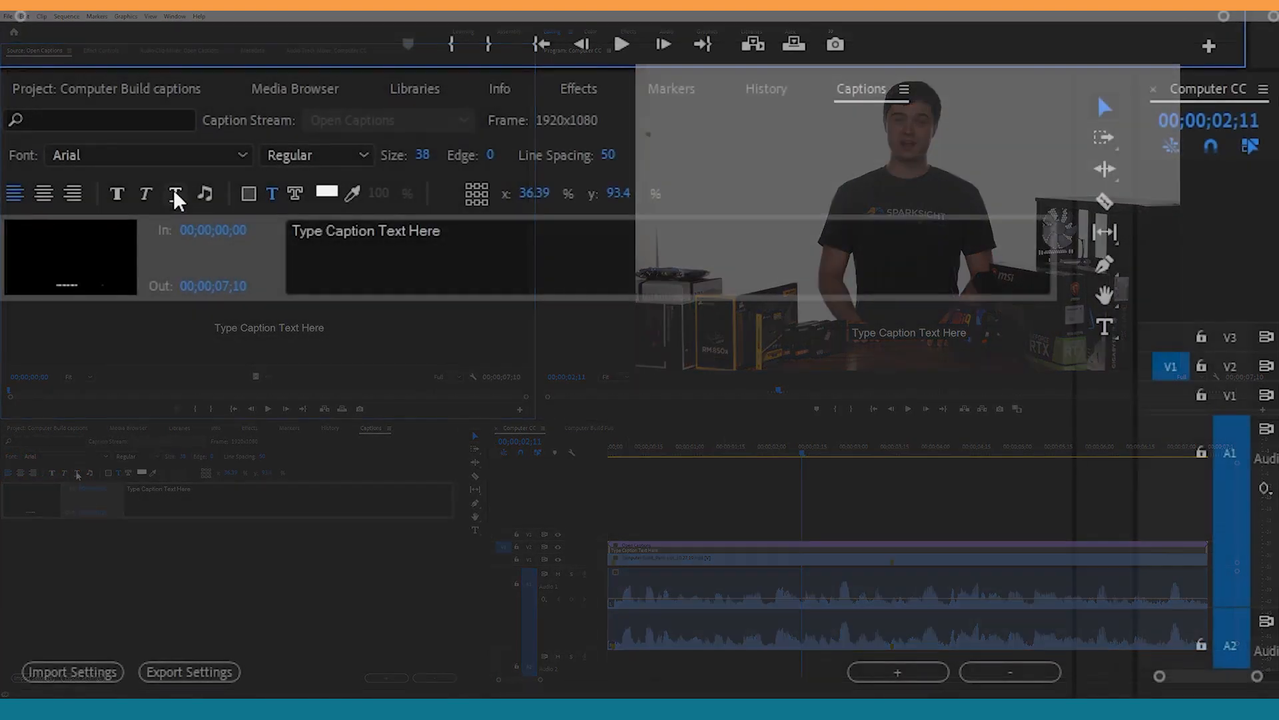
left_click(213, 160)
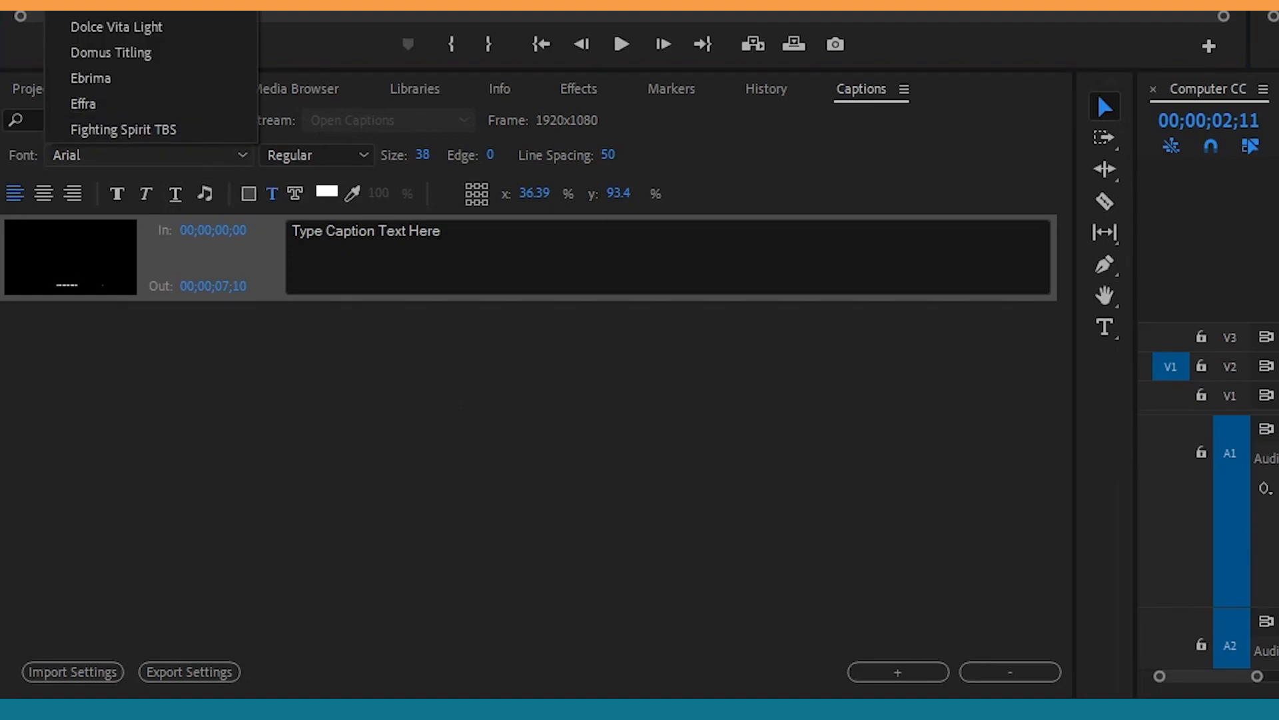
left_click(150, 5)
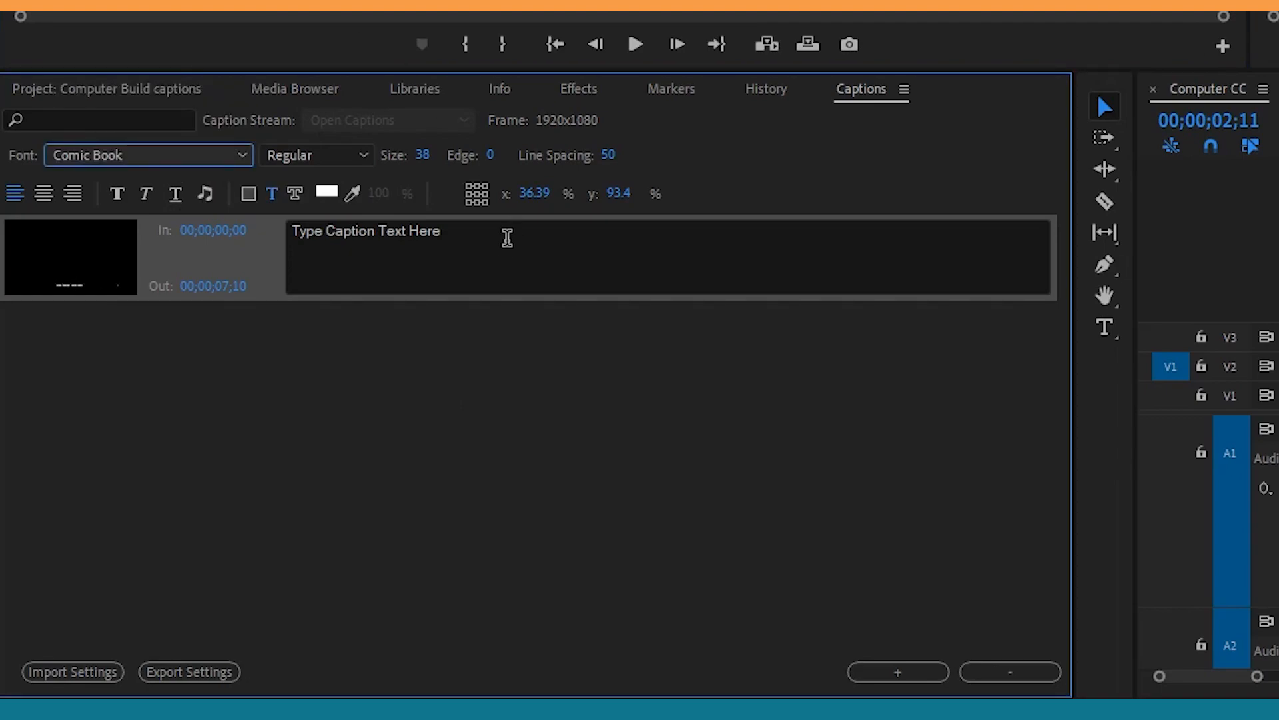
left_click(343, 157)
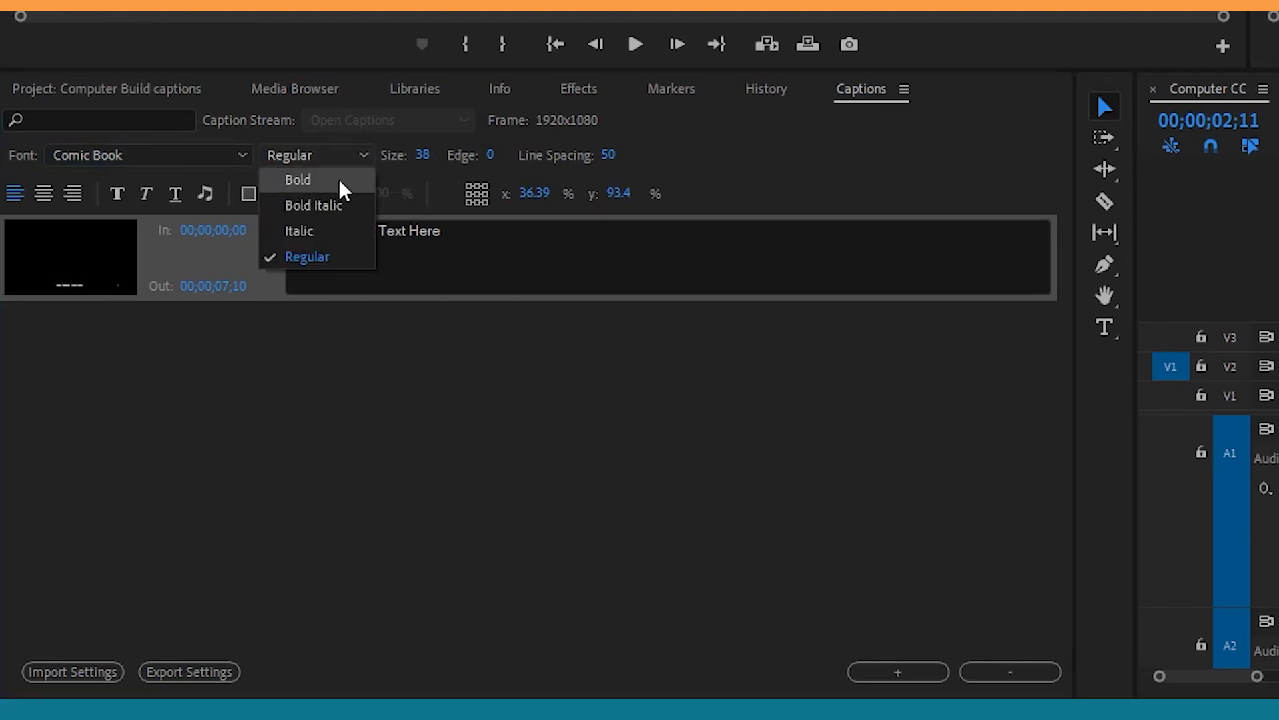
left_click(339, 186)
left_click(426, 154)
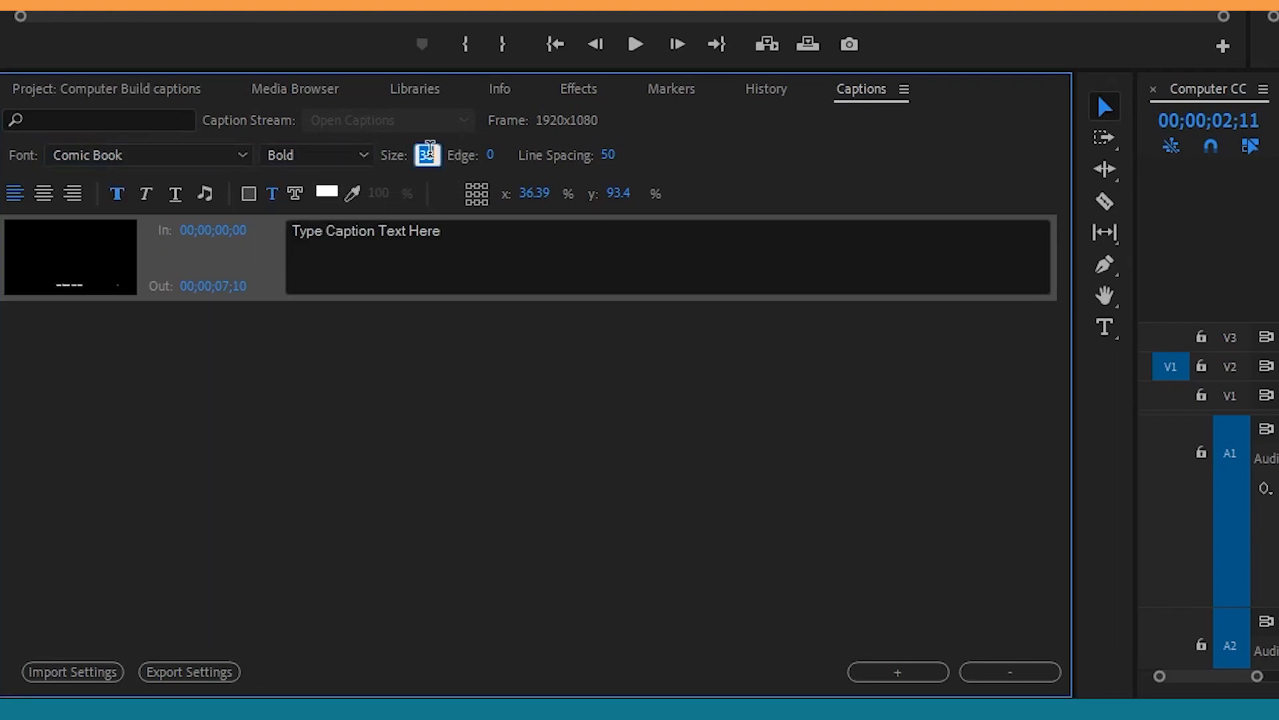
type("60")
key("Return")
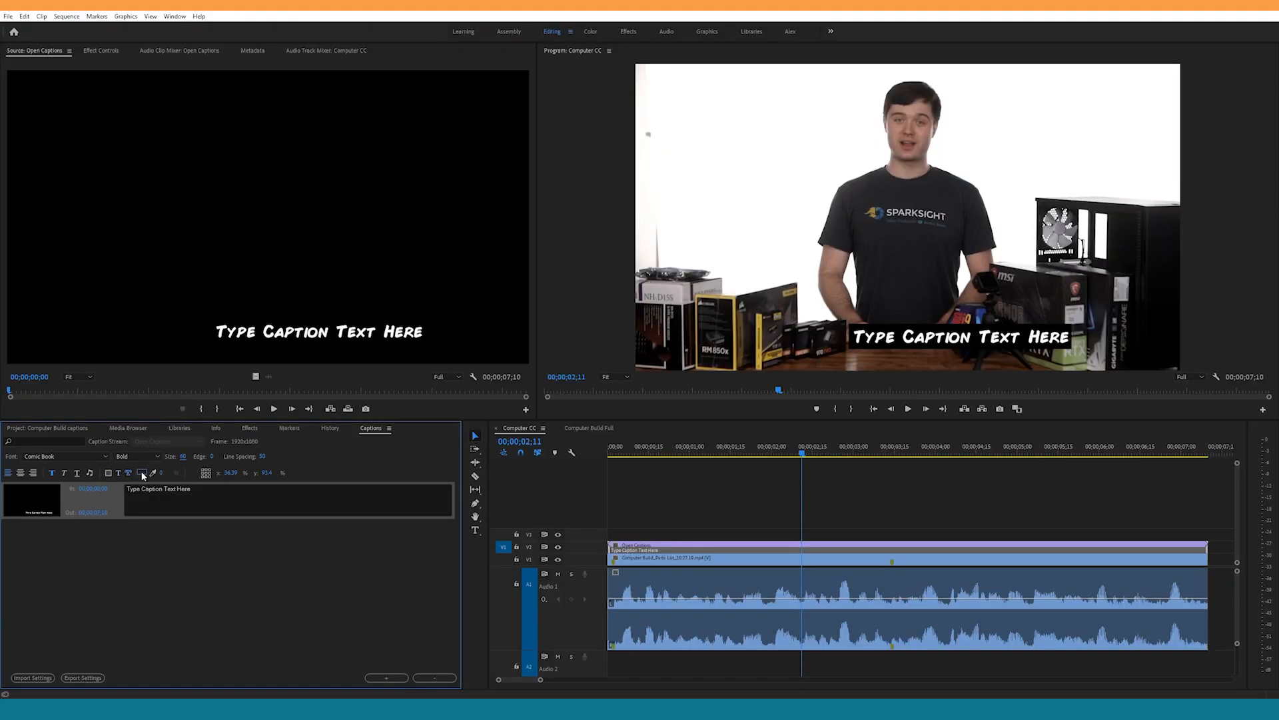
Step: Set the open caption's text outline colour to red, FF0000
left_click(142, 473)
left_click(97, 133)
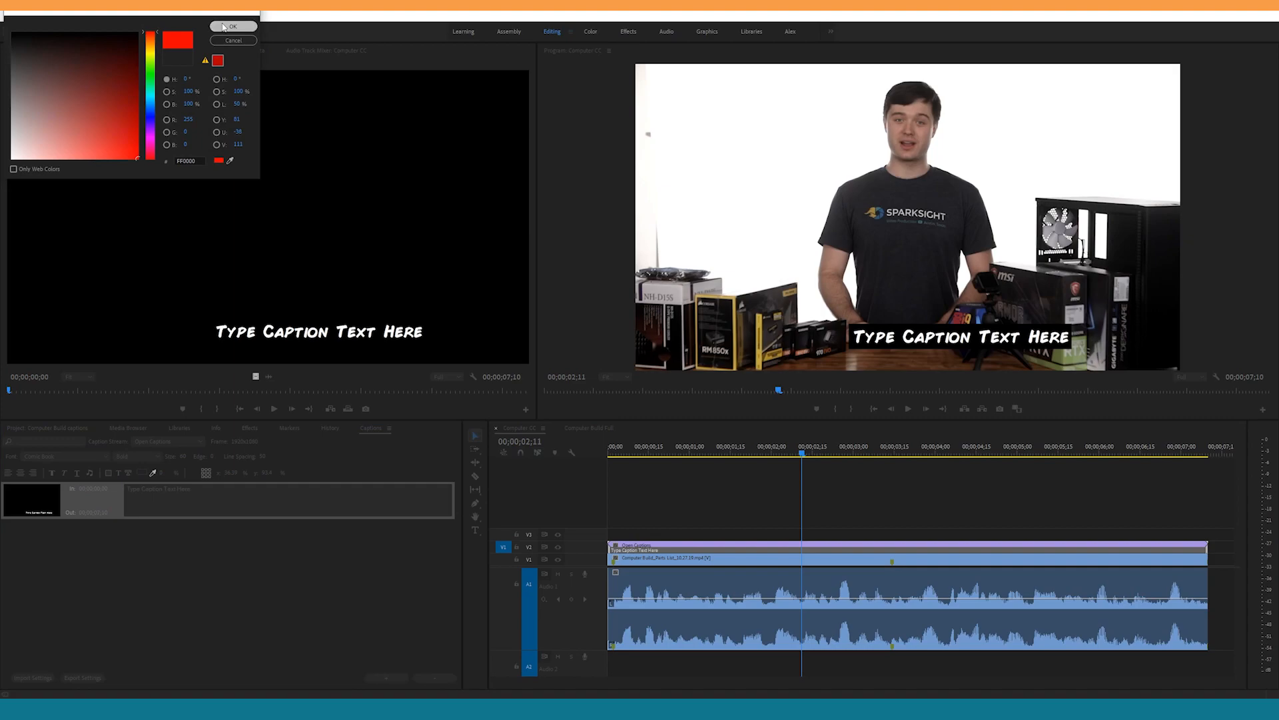
left_click(233, 26)
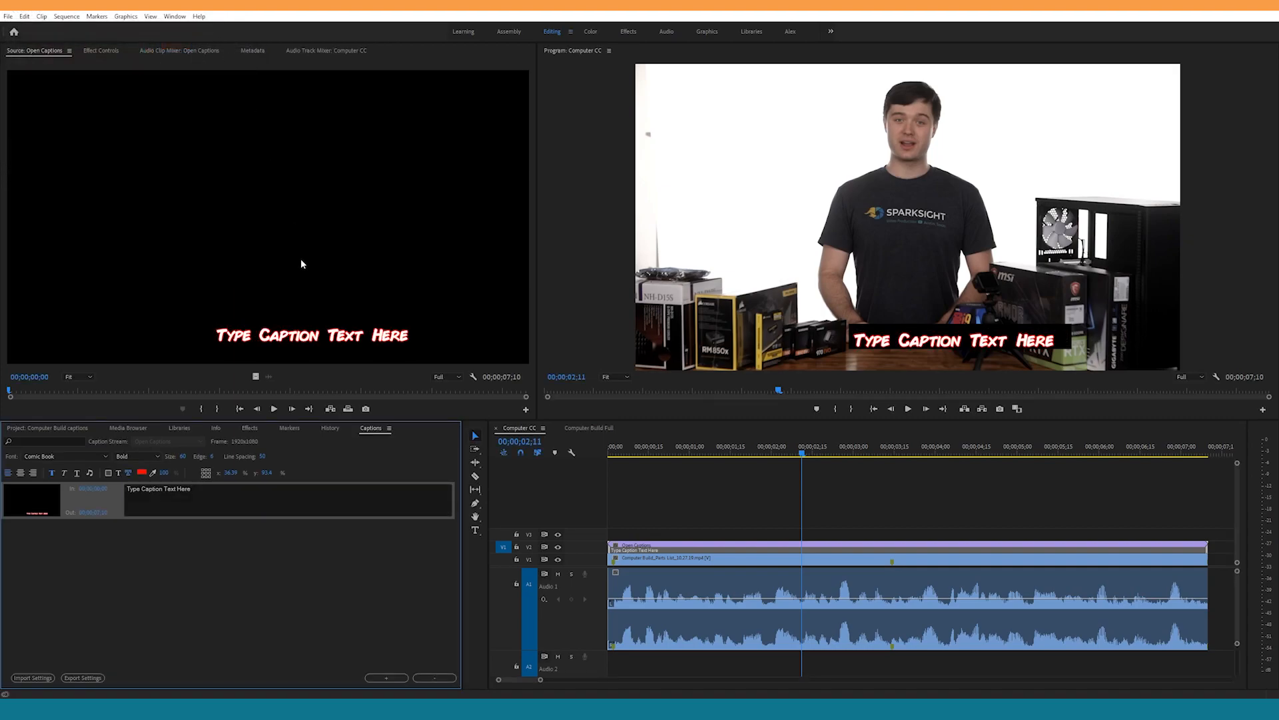
left_click(275, 561)
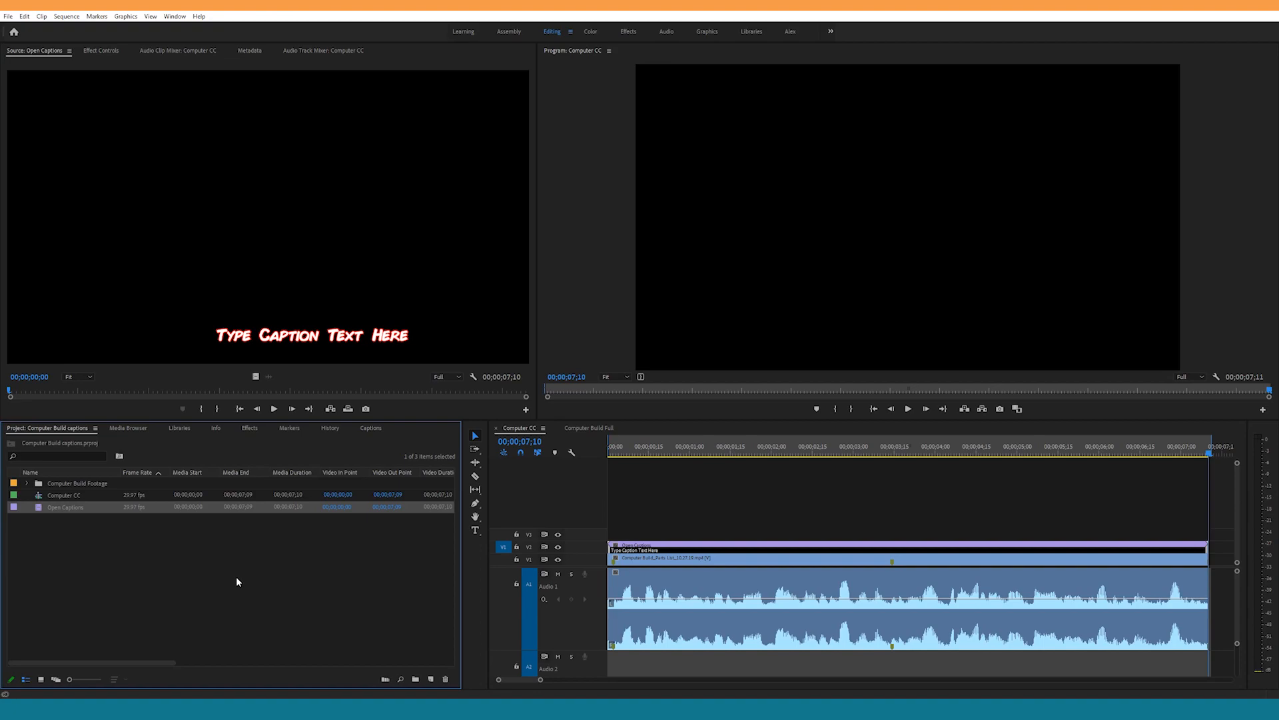
Step: Export the Computer CC sequence as a media file with the captions export option Burn Captions Into Video
left_click(678, 521)
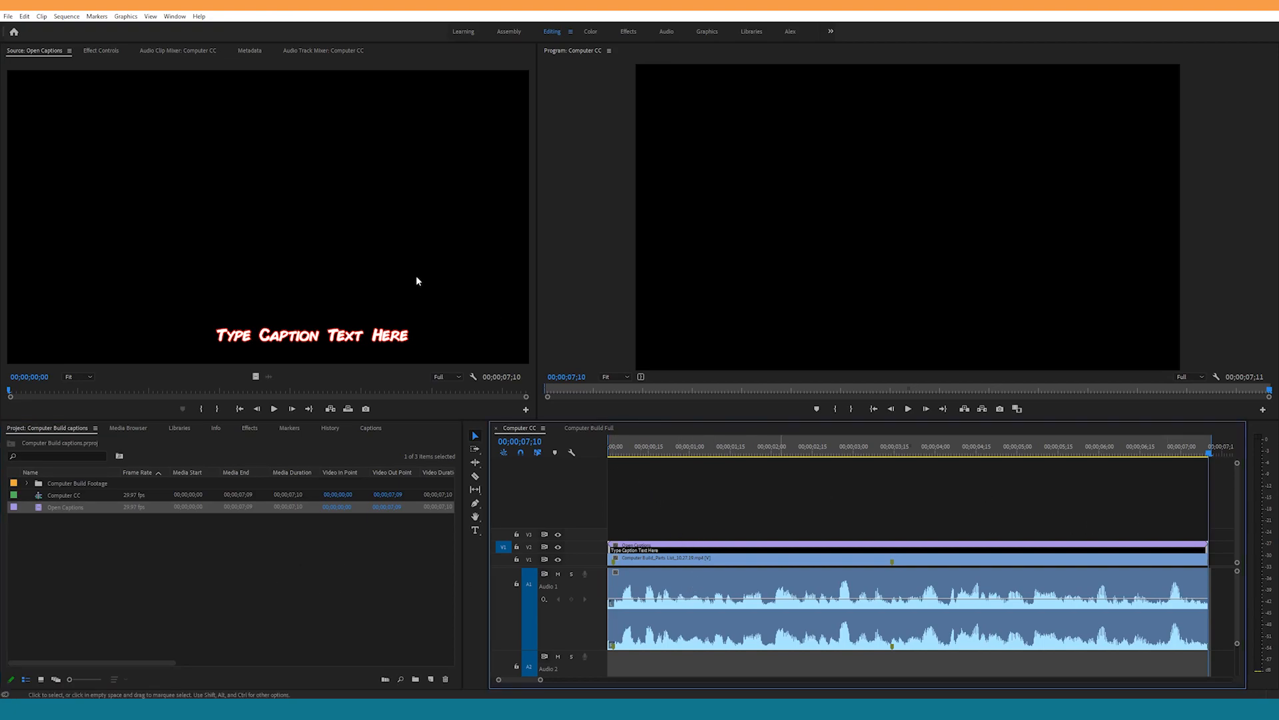
left_click(7, 16)
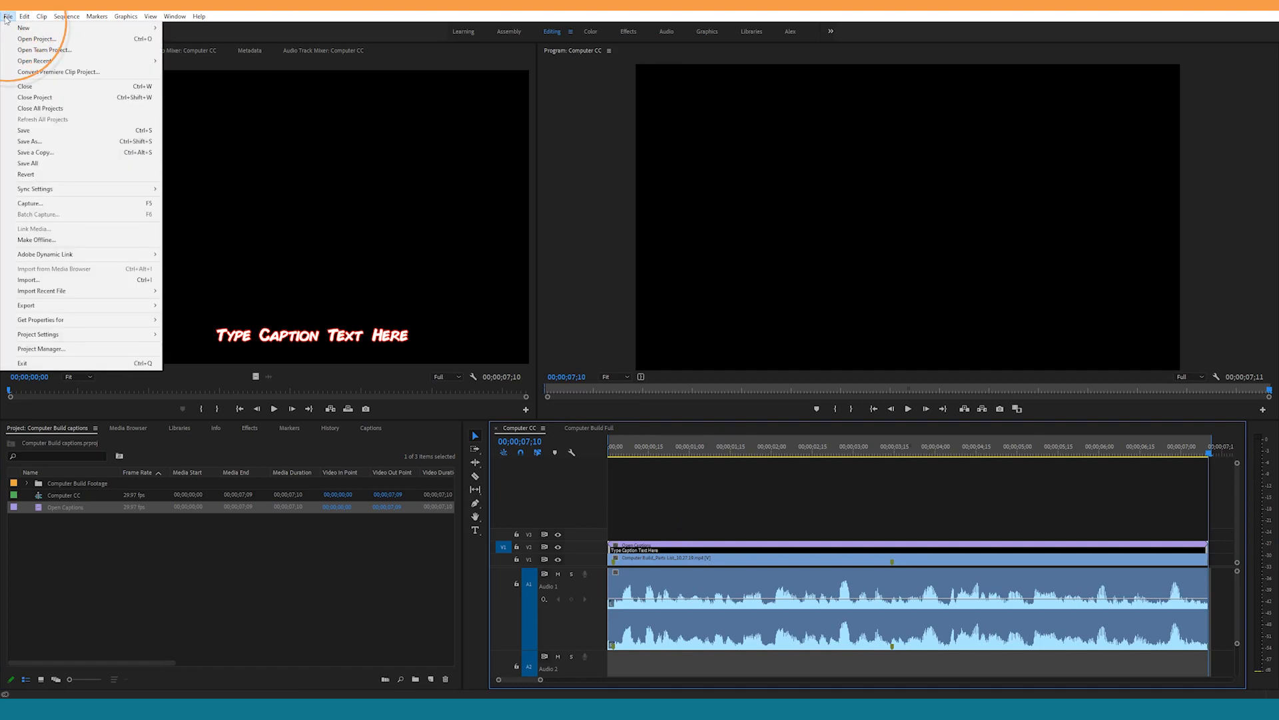
mouse_move(48, 309)
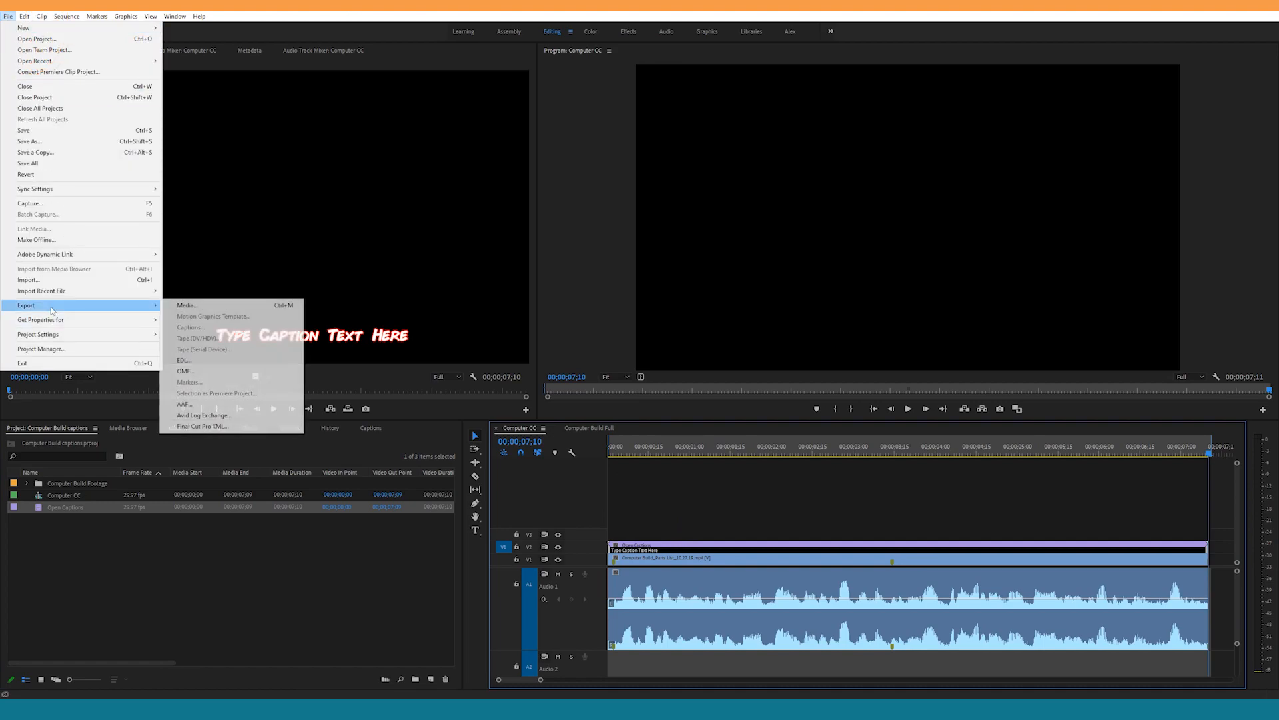
left_click(189, 304)
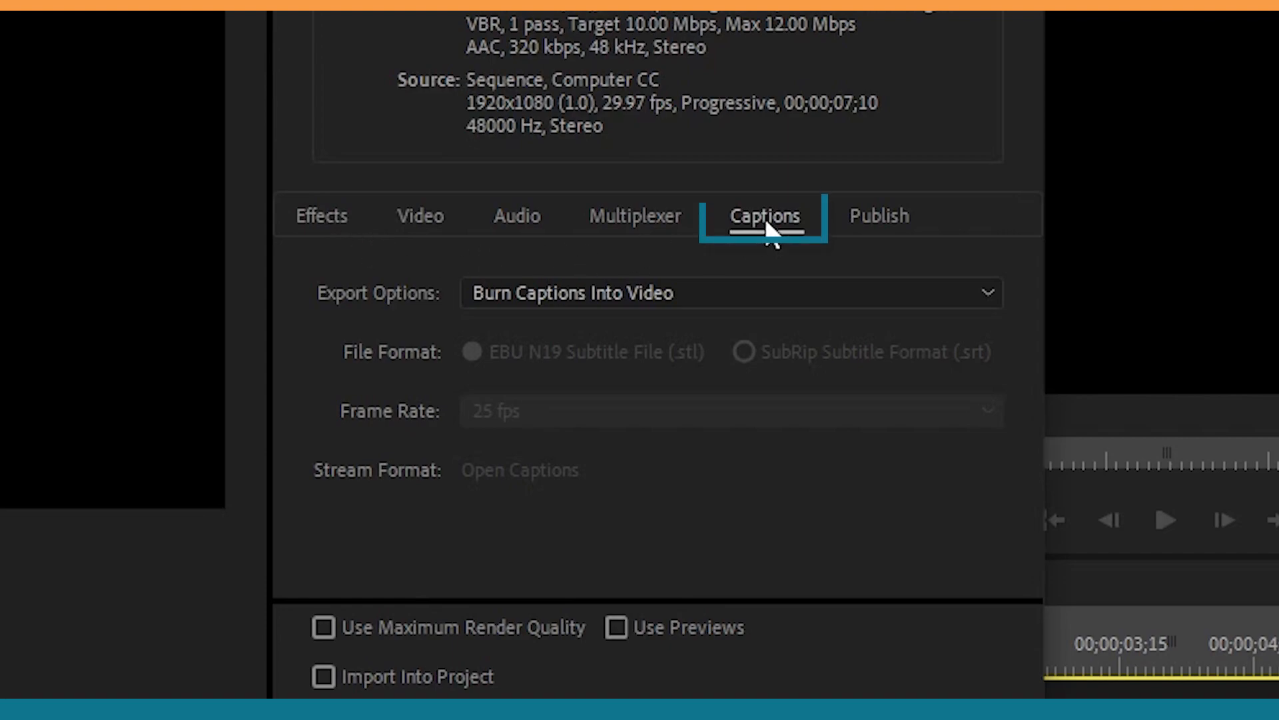
left_click(776, 301)
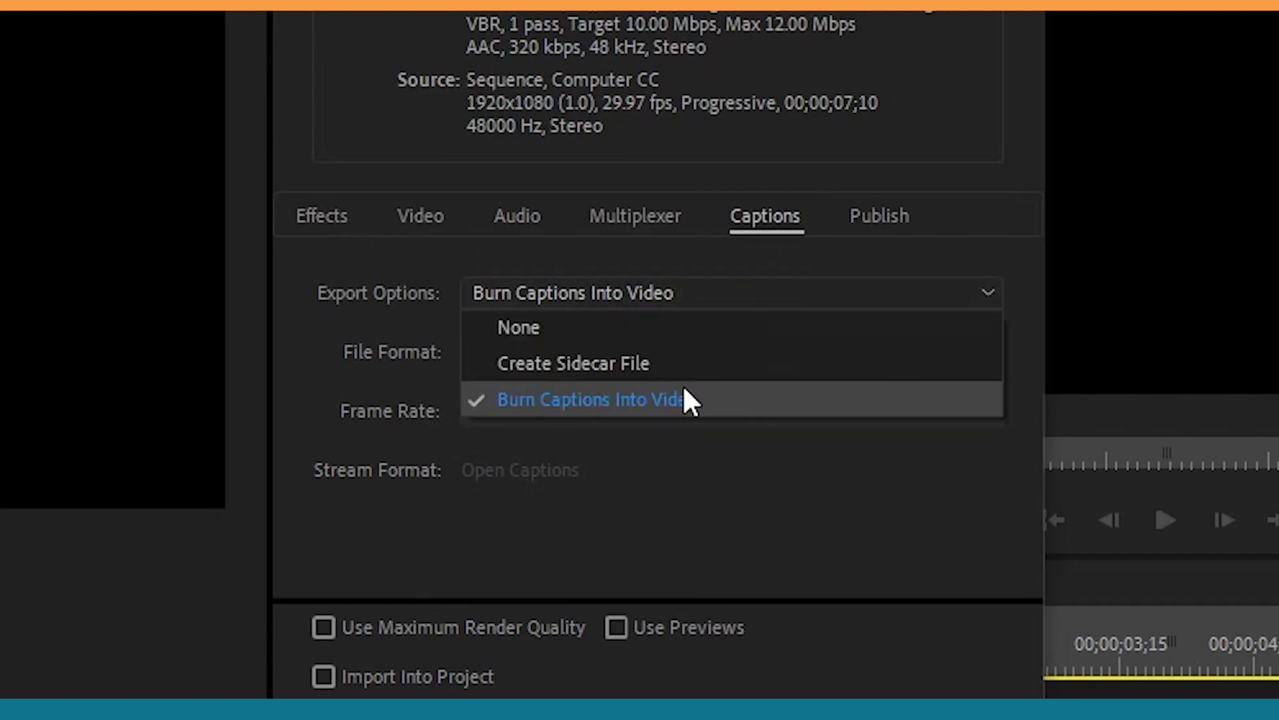
left_click(667, 398)
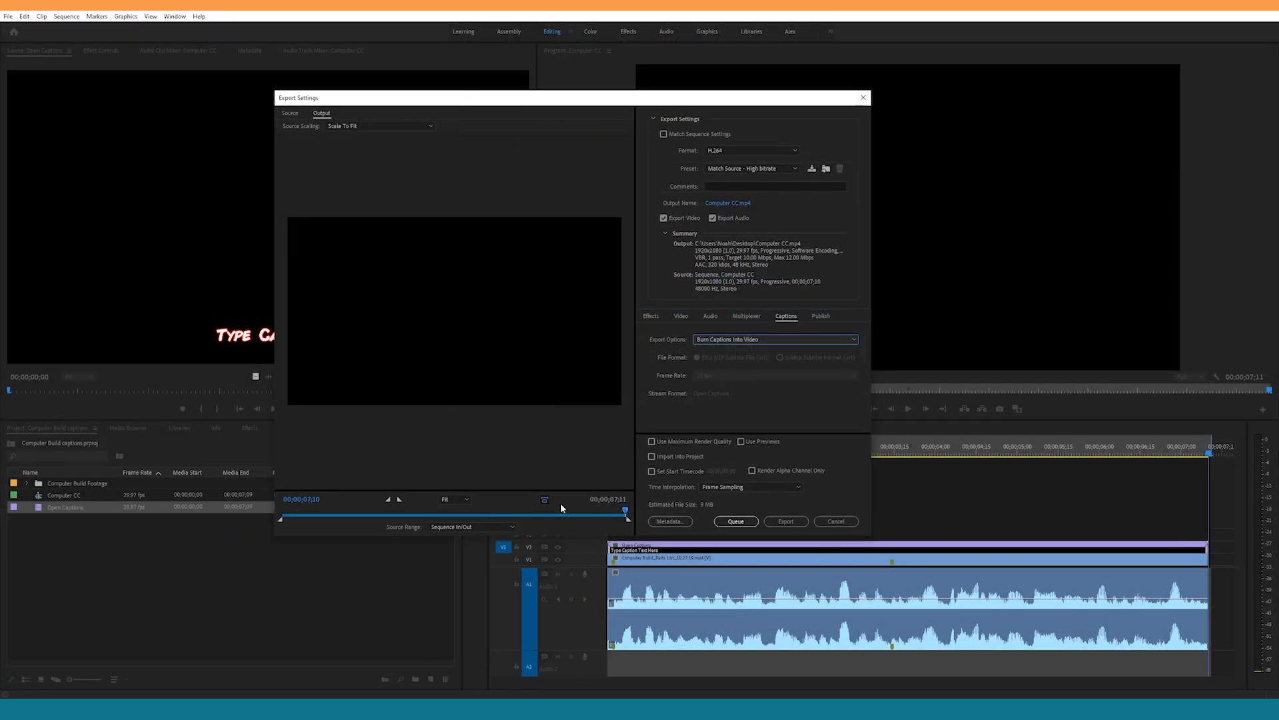
left_click(790, 524)
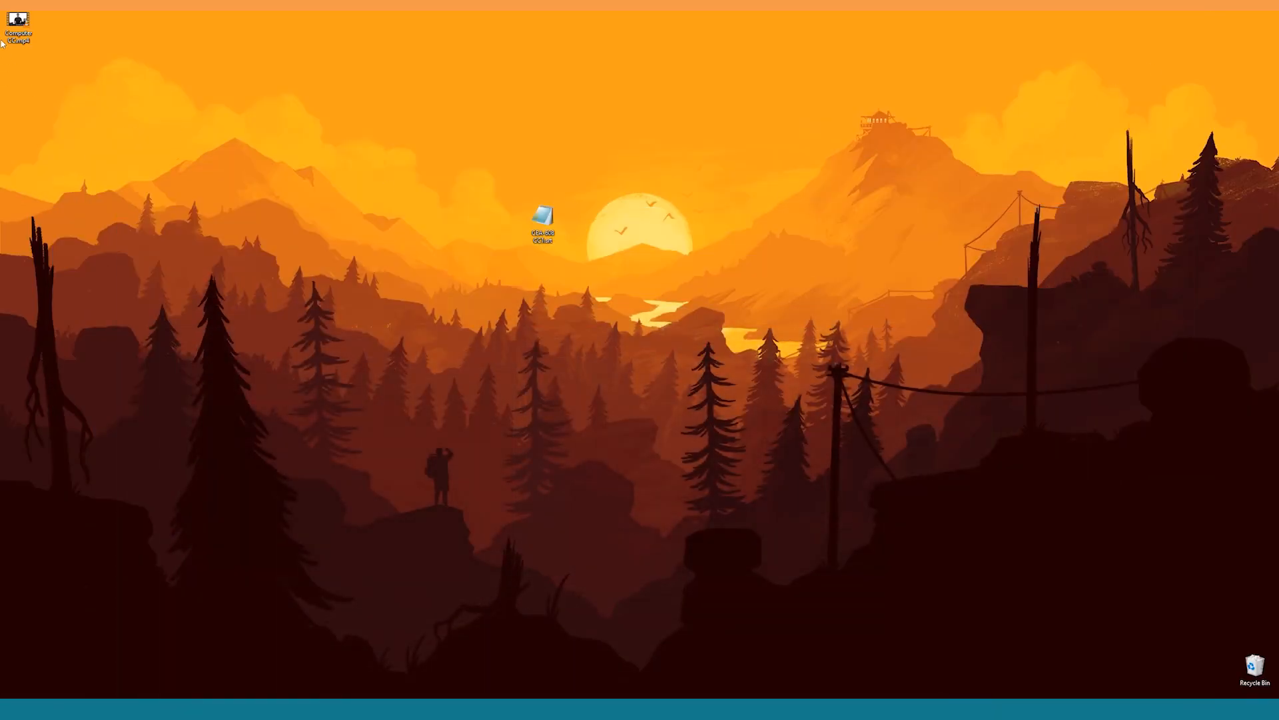
Step: Open the exported Computer CC.mp4 from the desktop in VLC and pause playback to examine the burned-in caption
double_click(18, 25)
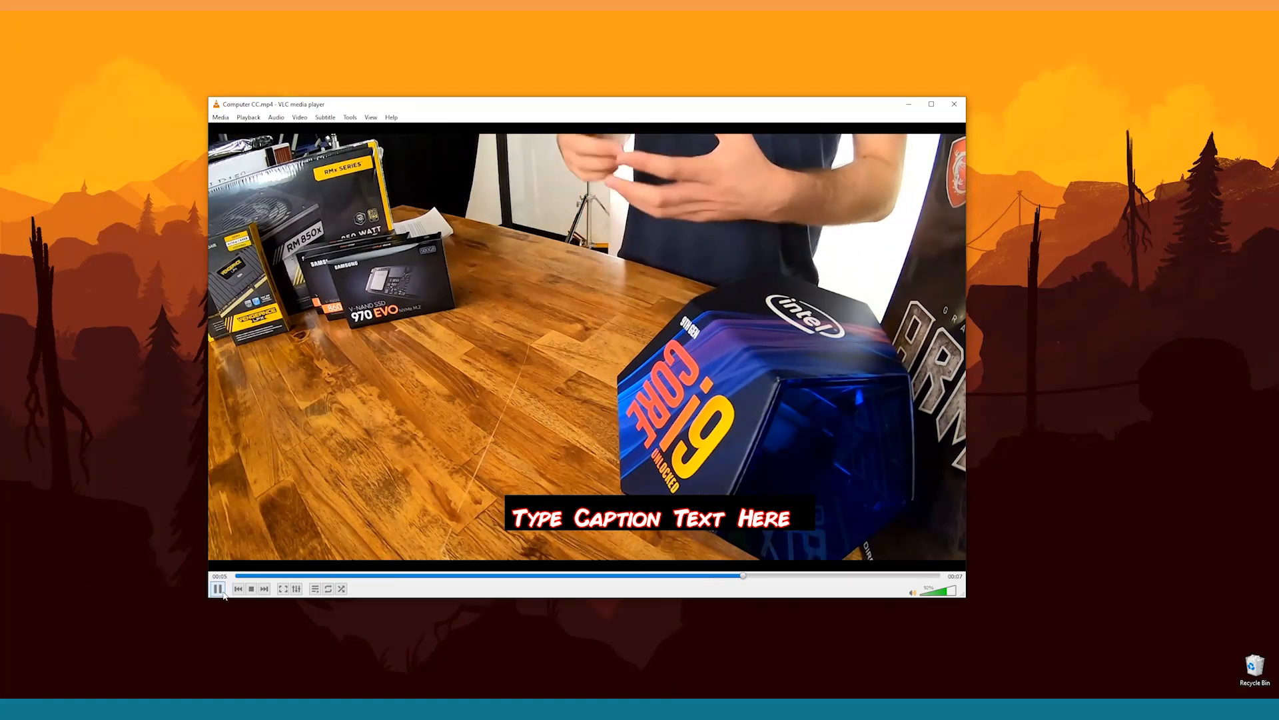
left_click(223, 592)
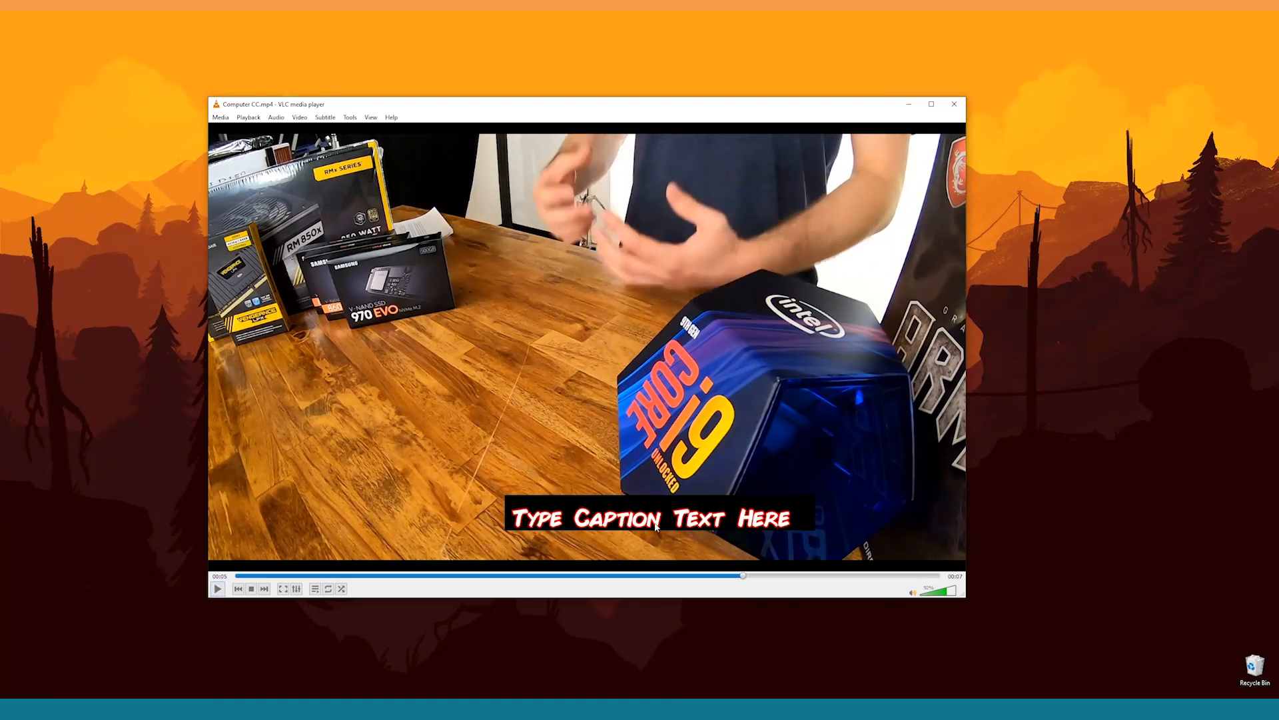